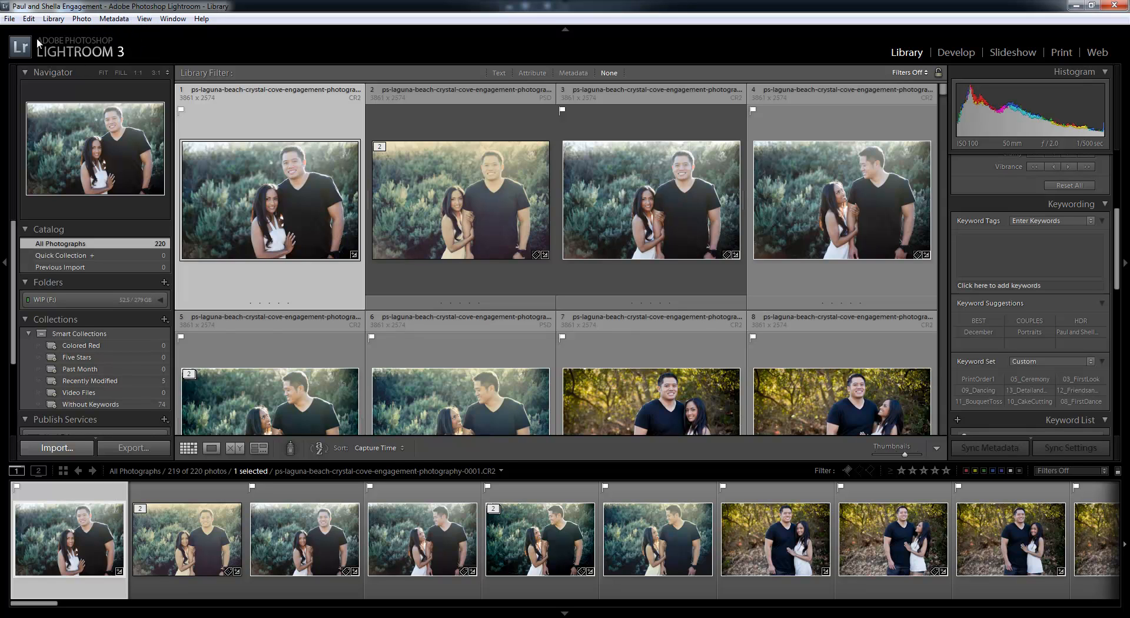
key("l")
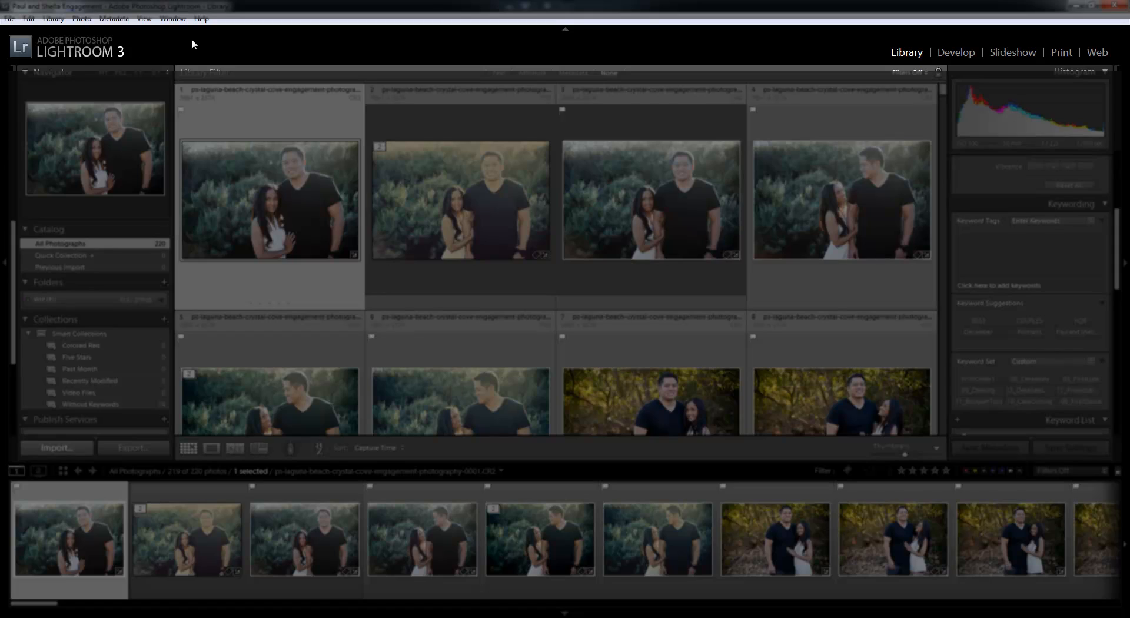
key("l")
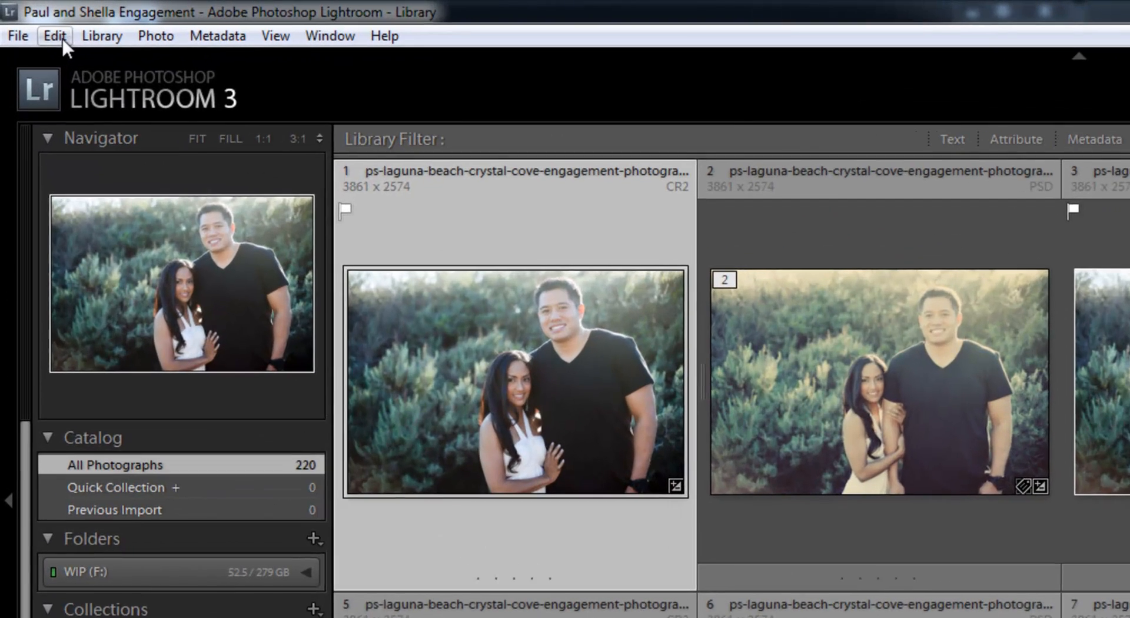
Open the Identity Plate setup and choose a styled text identity plate
left_click(30, 19)
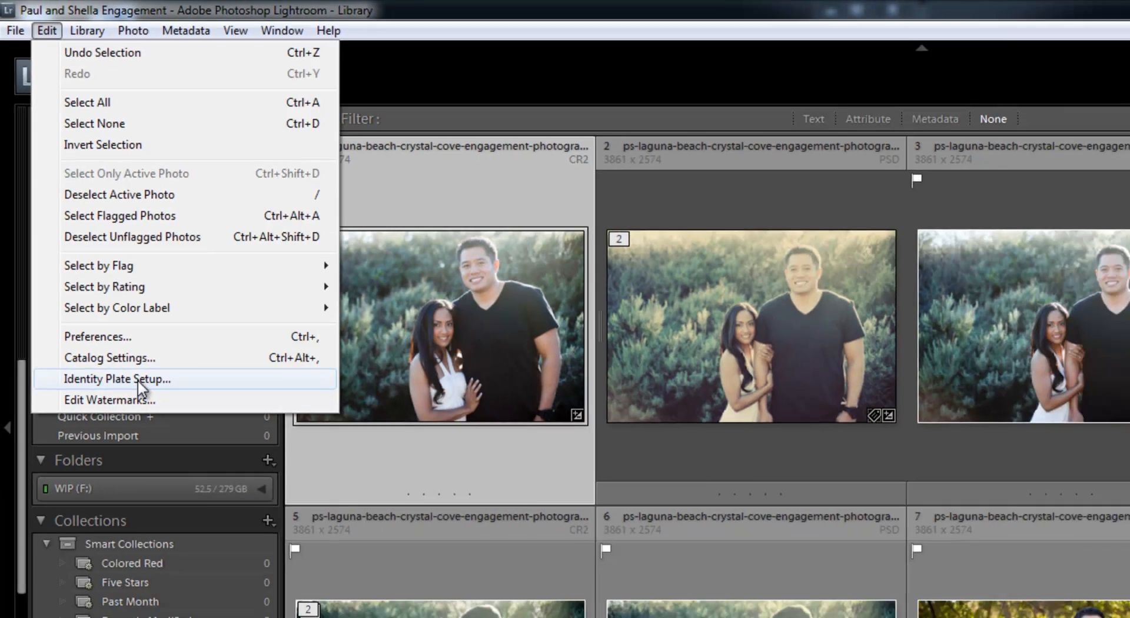
left_click(113, 451)
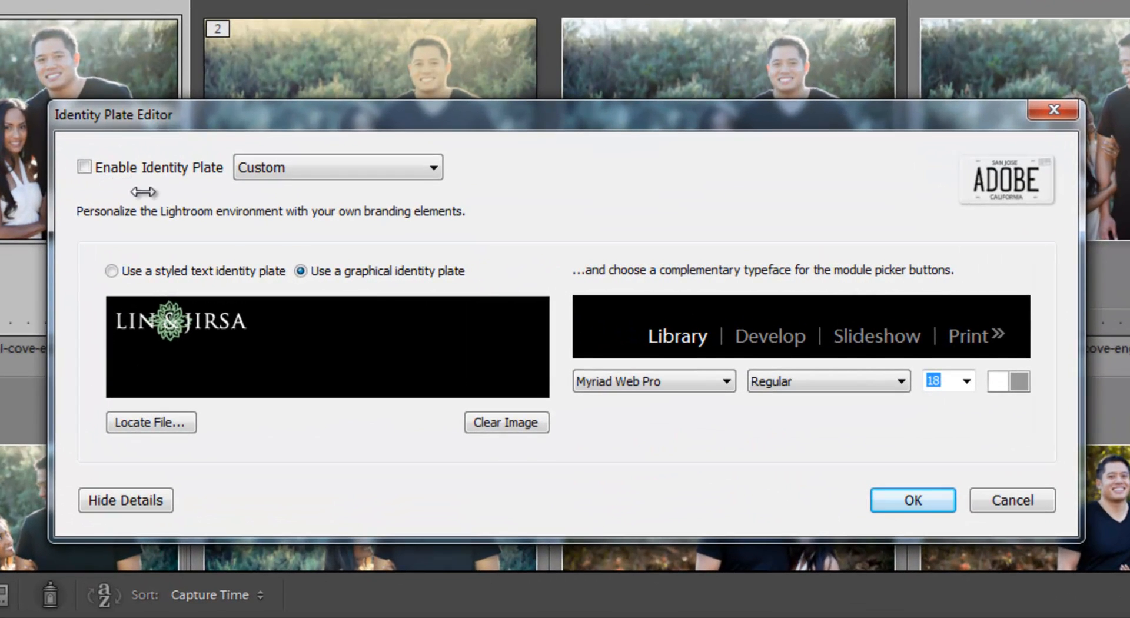
left_click(175, 274)
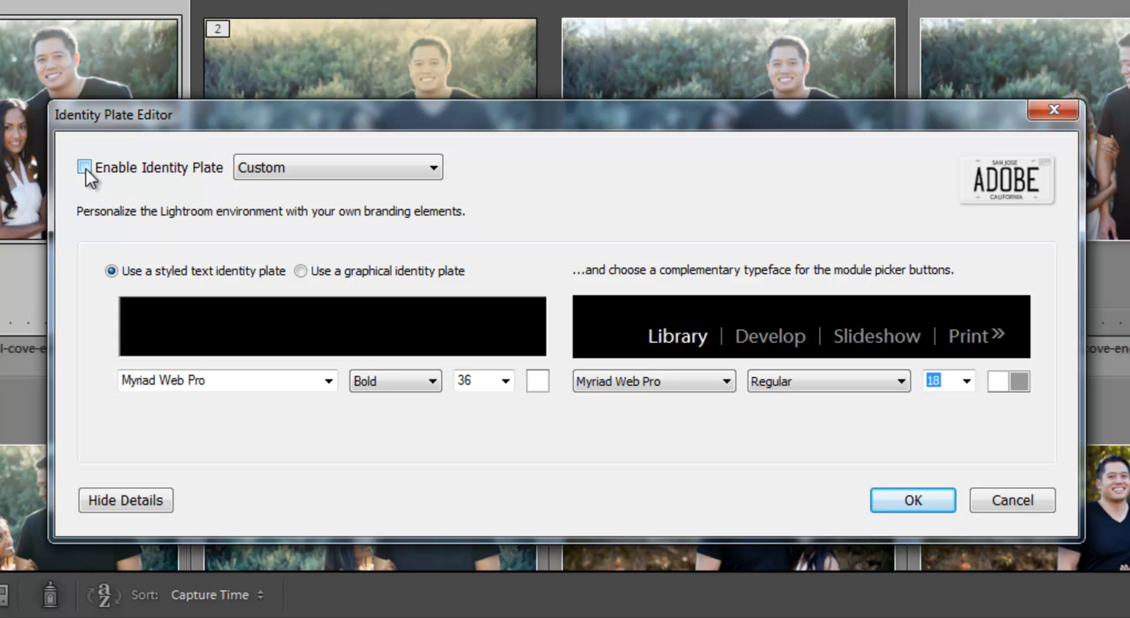
Enable the Custom identity plate after checking the preset choices offered for it
left_click(292, 168)
left_click(290, 167)
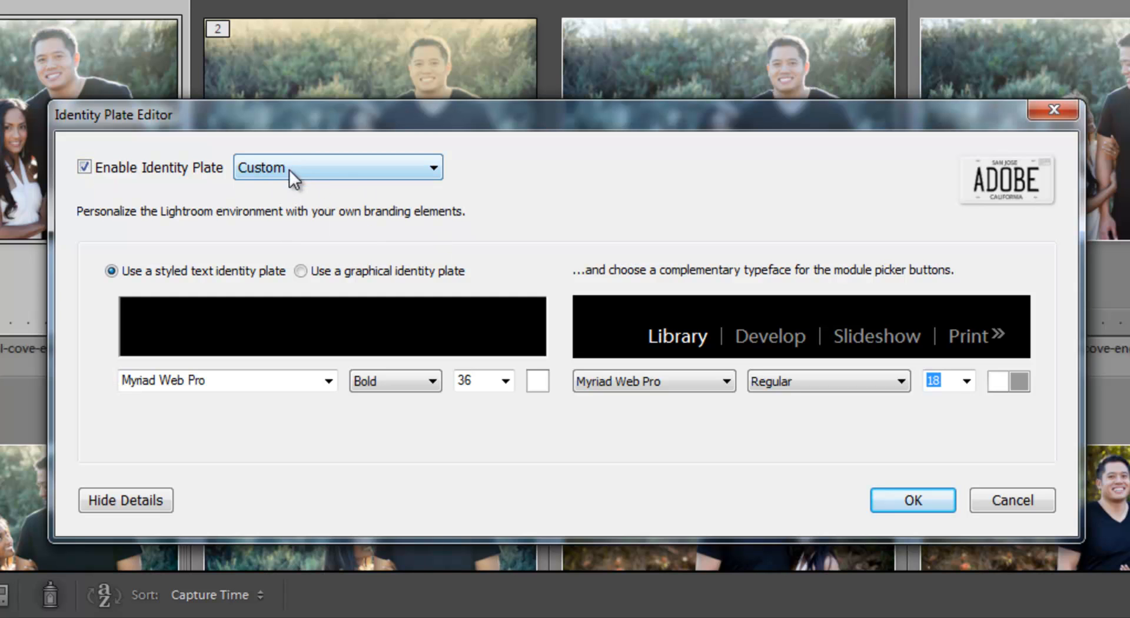
left_click(341, 179)
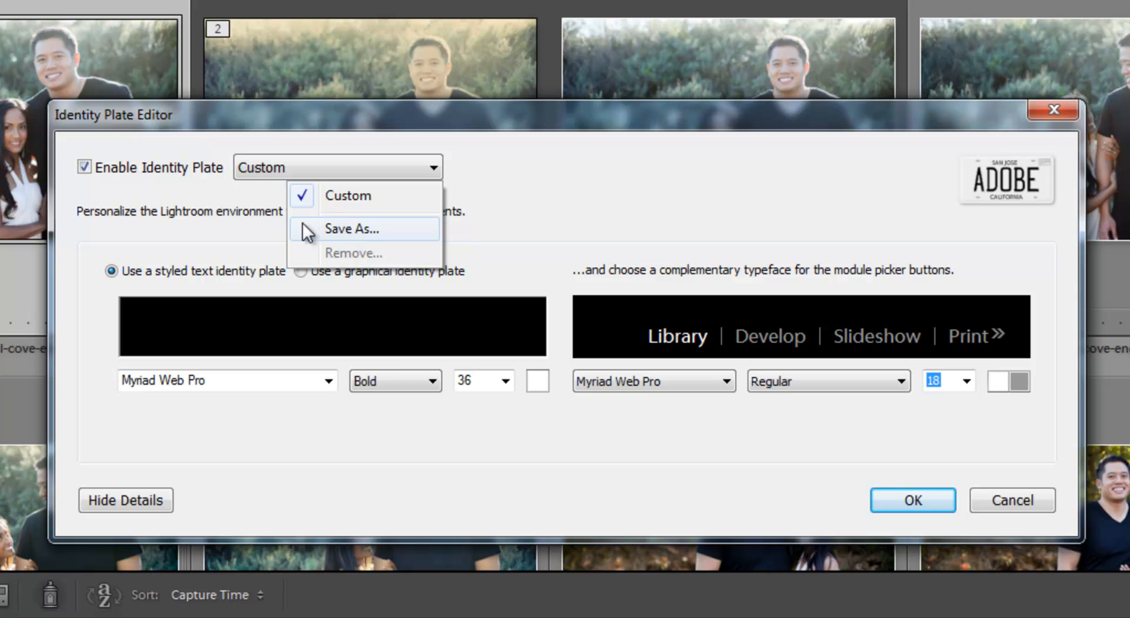
left_click(214, 209)
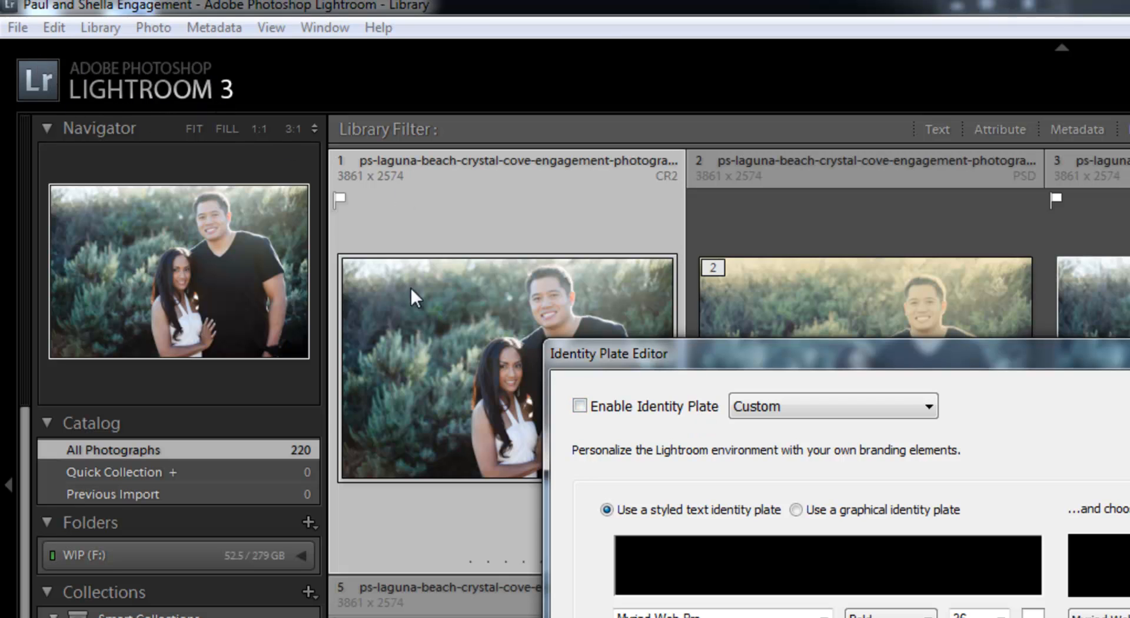
left_click(617, 406)
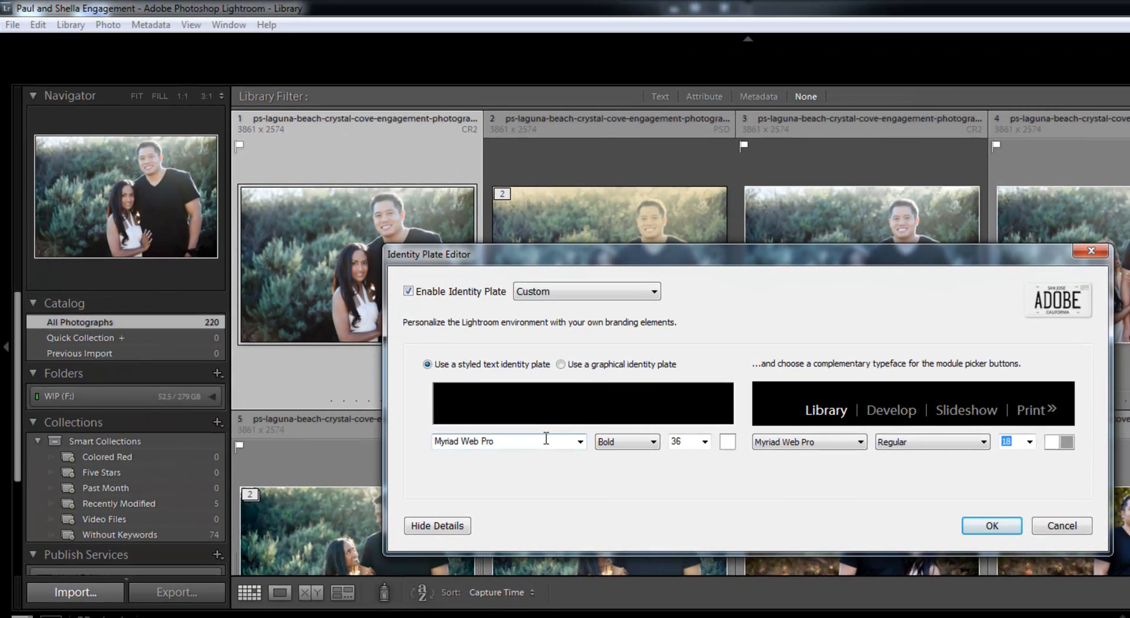
Enter "Post Production Pye's Lightroom 3 Identity Plate" as the identity plate text
type("Post Production Pye's L")
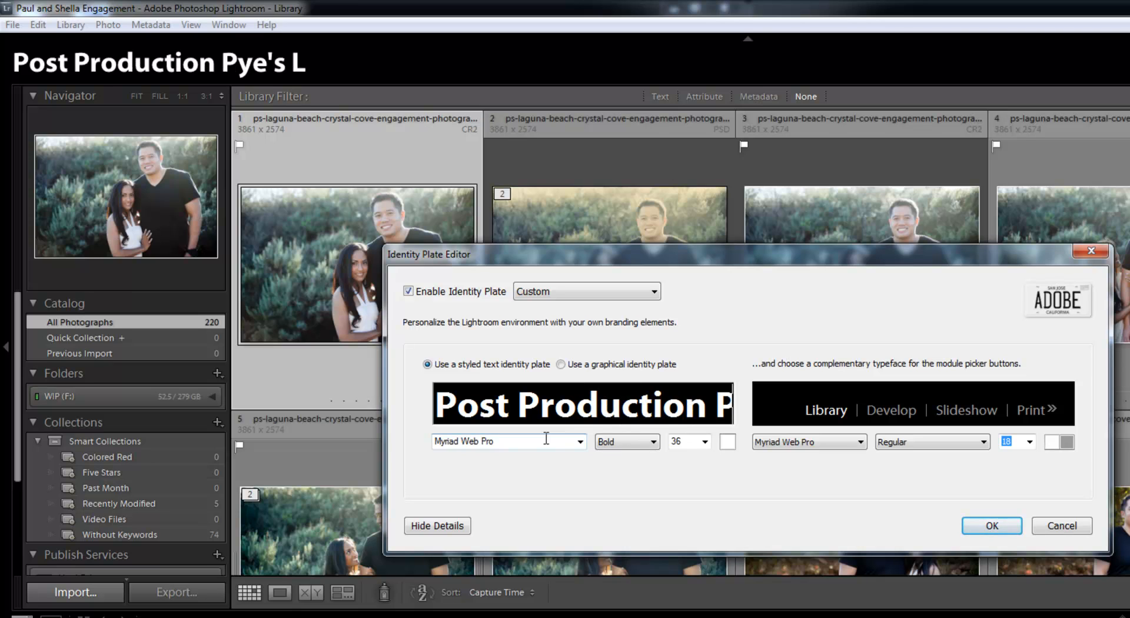
type("ightroom 3")
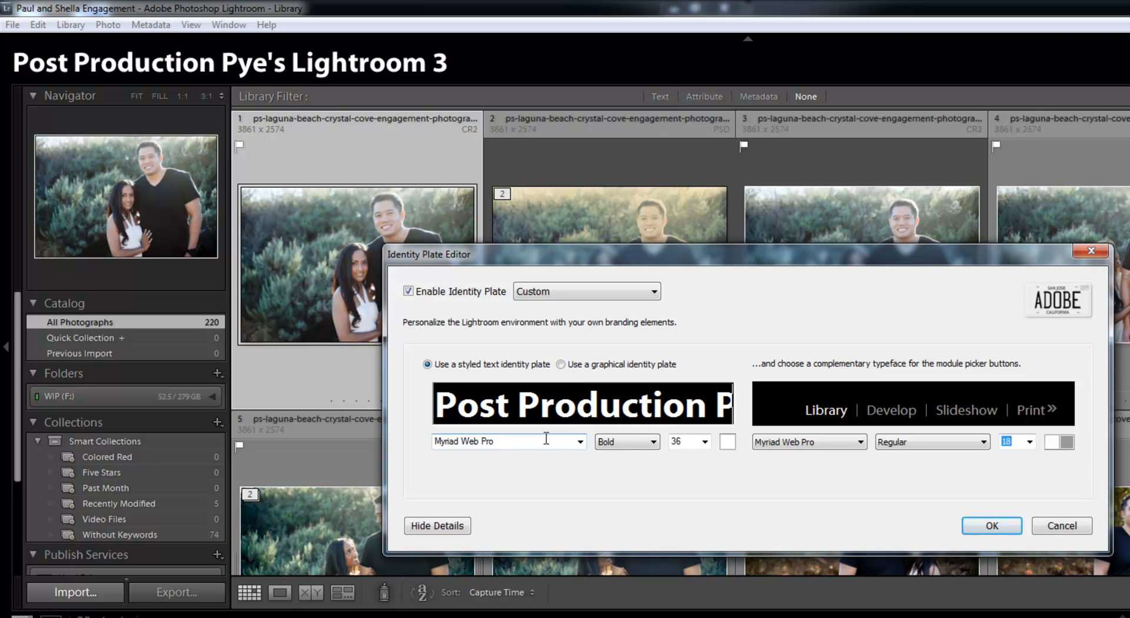
type(" Interf")
key("BackSpace")
key("BackSpace")
key("BackSpace")
key("BackSpace")
key("BackSpace")
type("Identify")
key("BackSpace")
key("BackSpace")
type("ty Plate")
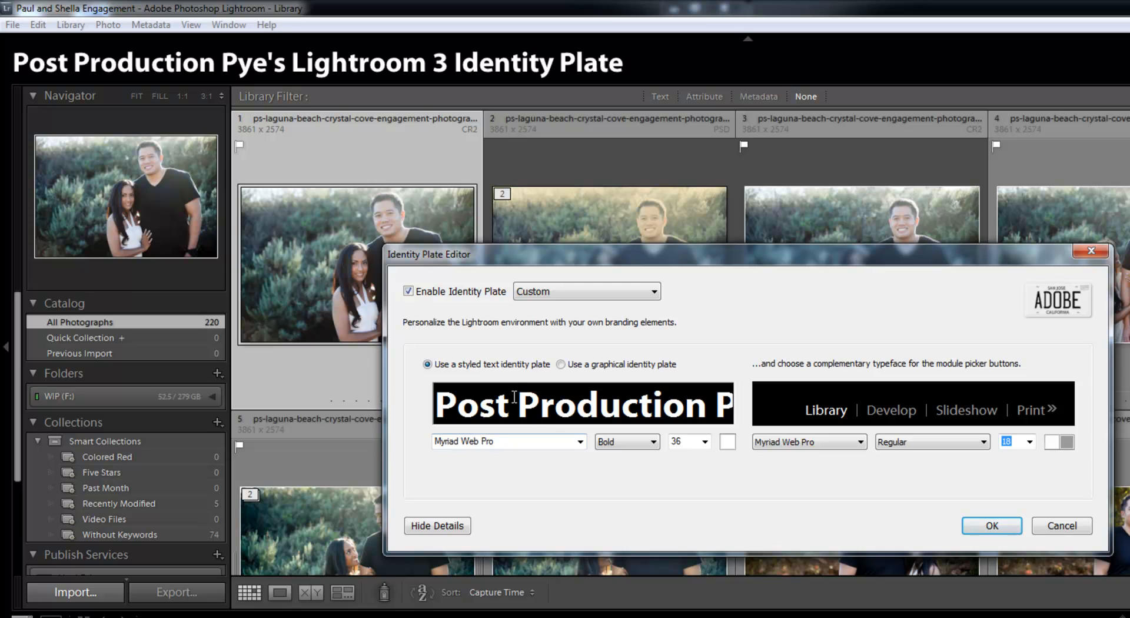
Set the font of the whole identity plate text to 28 Days Later
triple_click(501, 401)
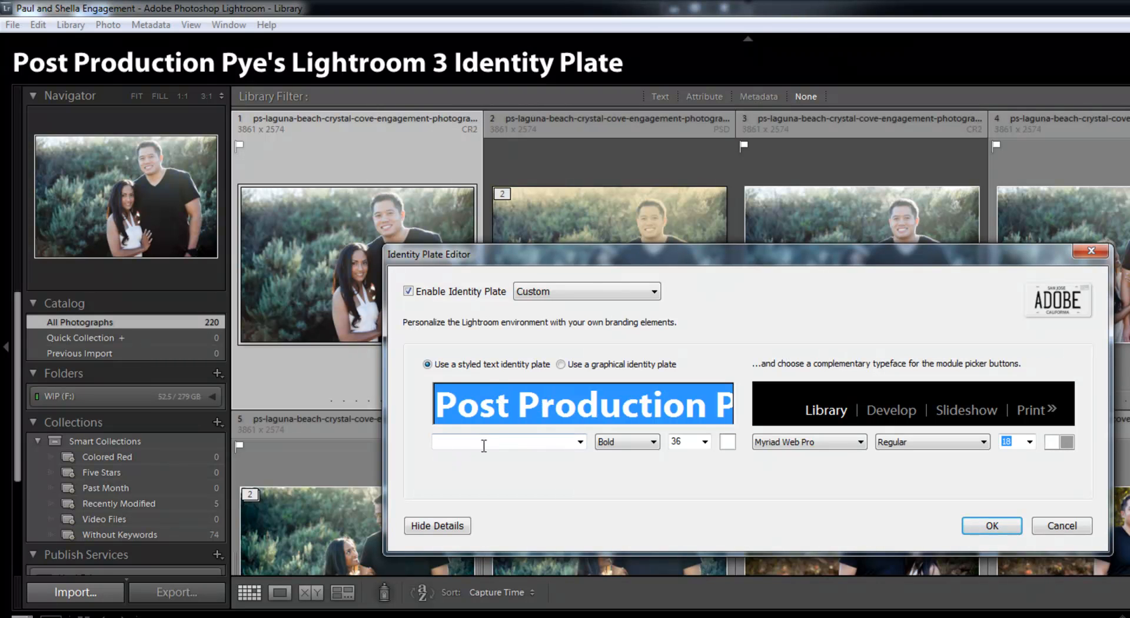
left_click(580, 442)
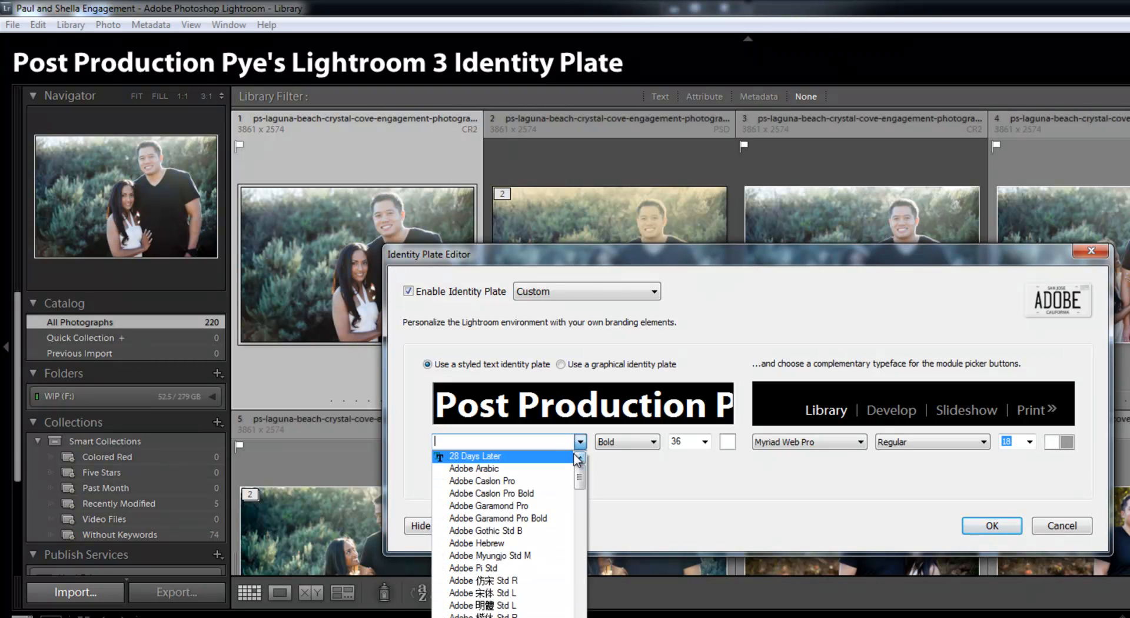
left_click(576, 458)
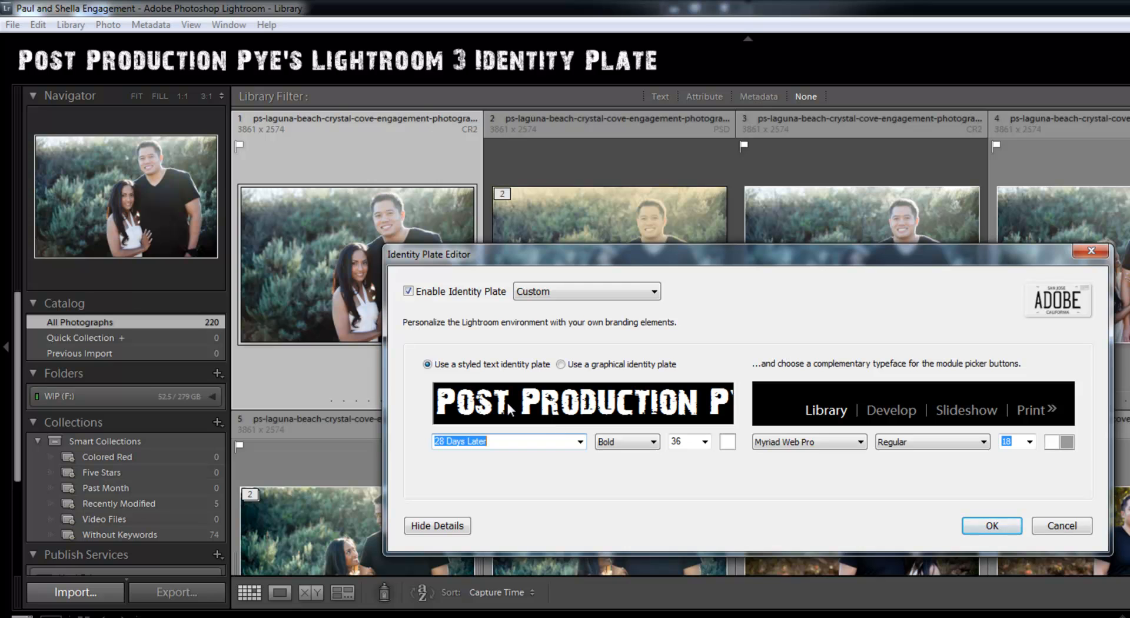
Format the identity plate text in the Cicle font, Regular style, at size 24
left_click(580, 441)
mouse_move(582, 480)
left_mouse_down()
mouse_move(586, 504)
mouse_move(591, 493)
left_mouse_up()
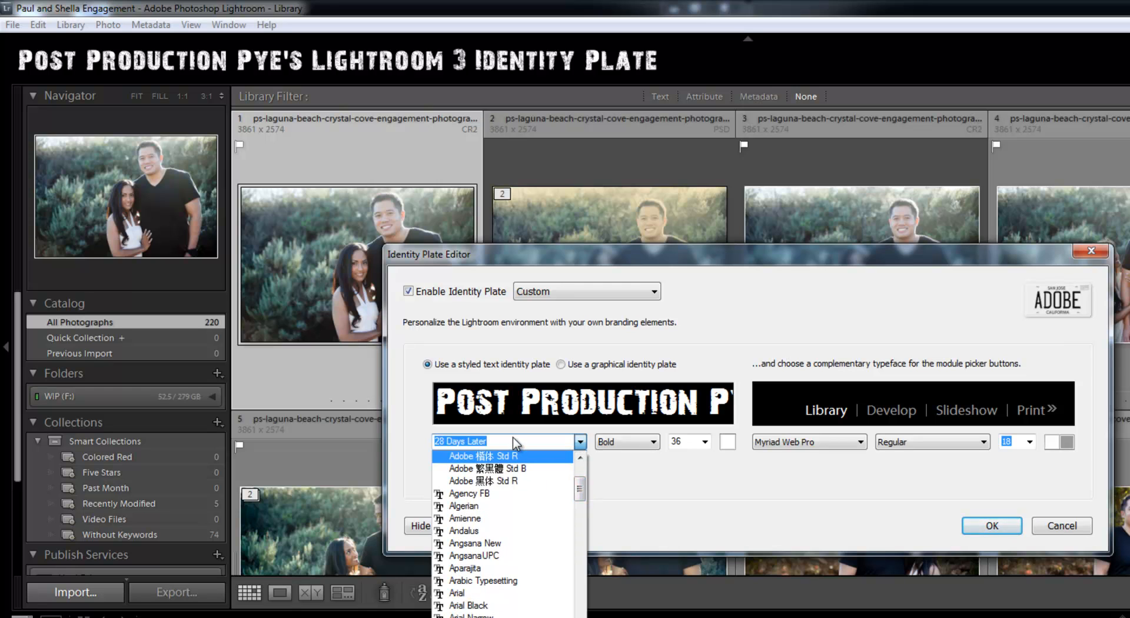
type("ci")
key("Return")
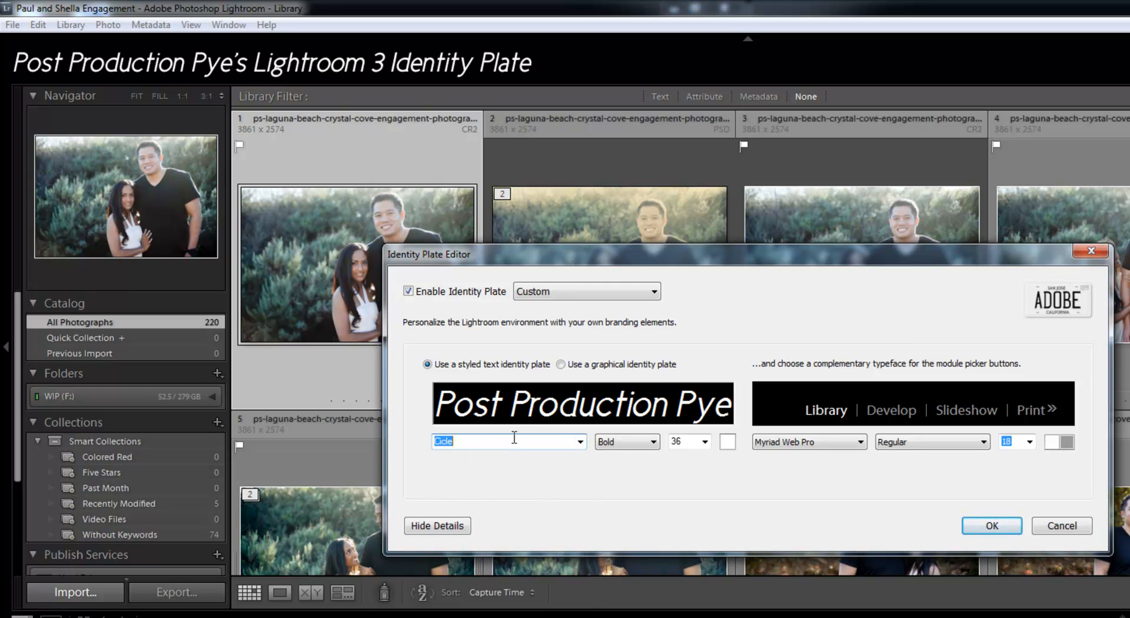
left_click(615, 442)
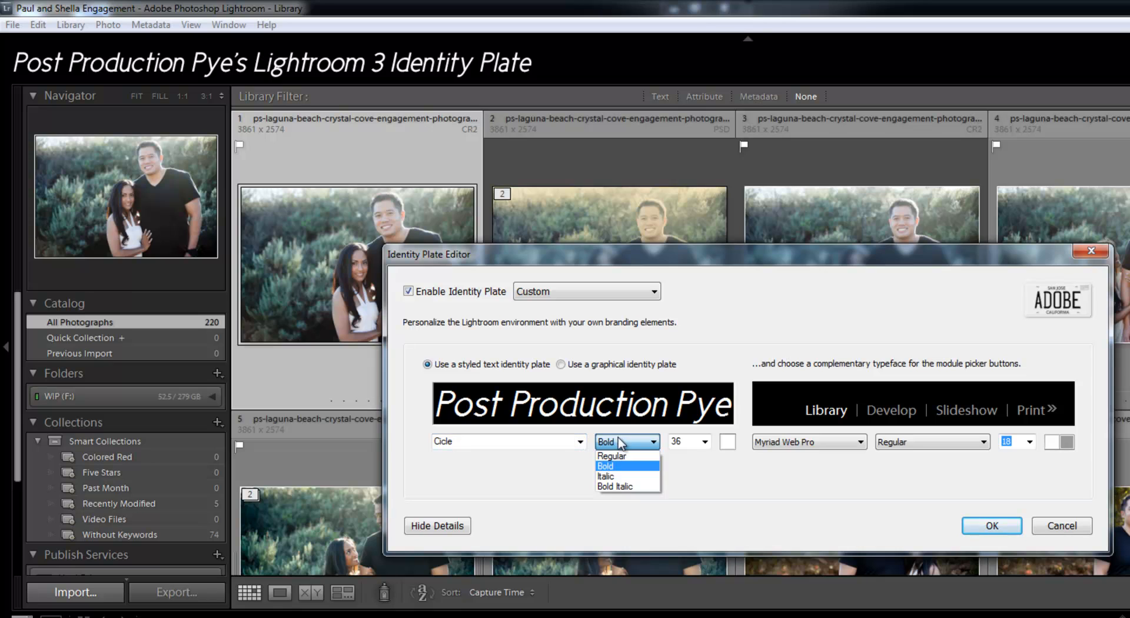
left_click(624, 456)
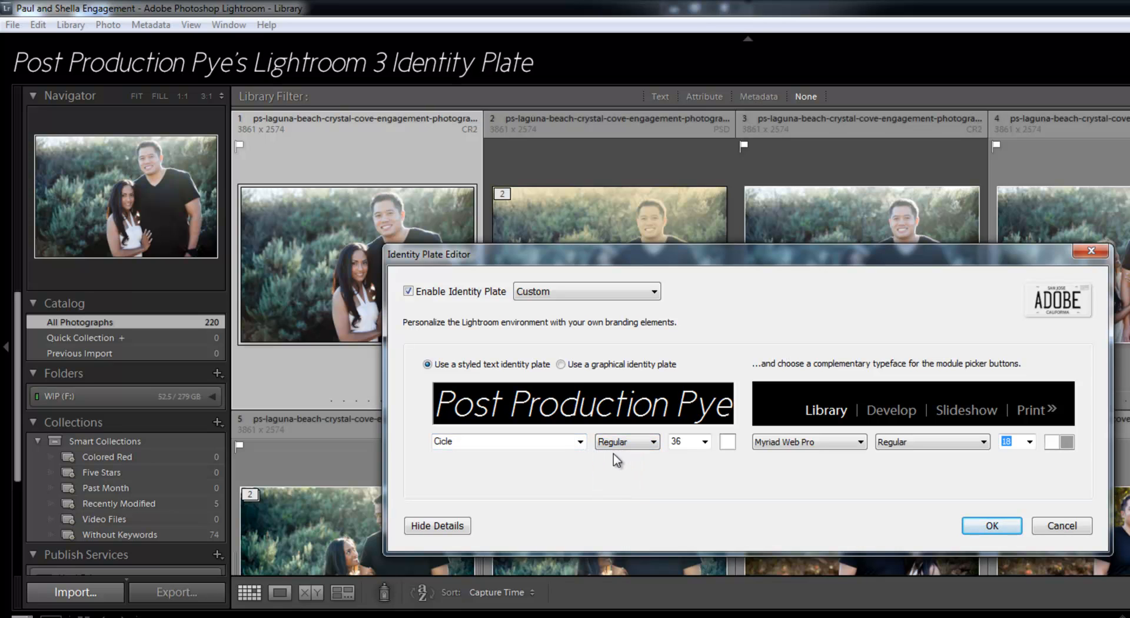
left_click(680, 446)
key("Tab")
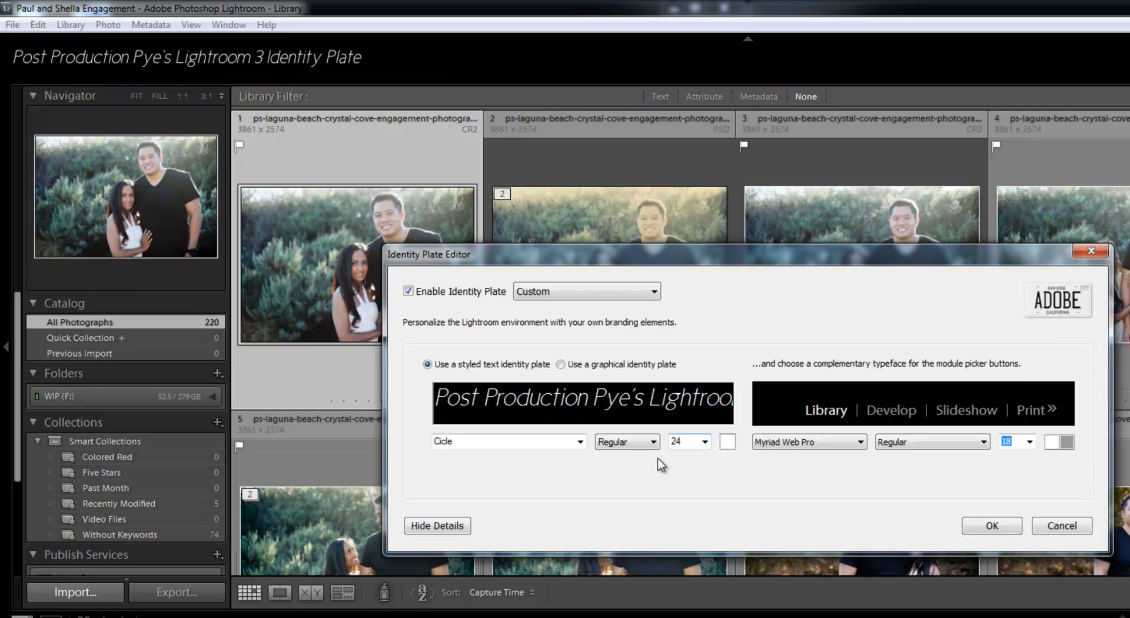
Replace the identity plate text with "Lin and Jirsa Photography"
triple_click(510, 405)
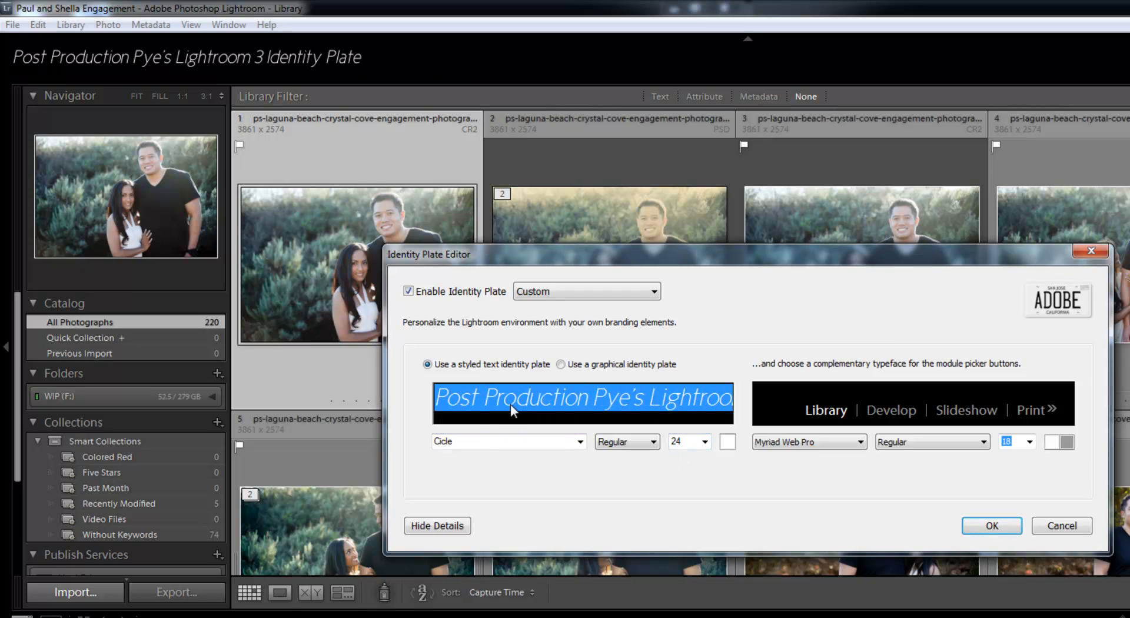
type("Lin and")
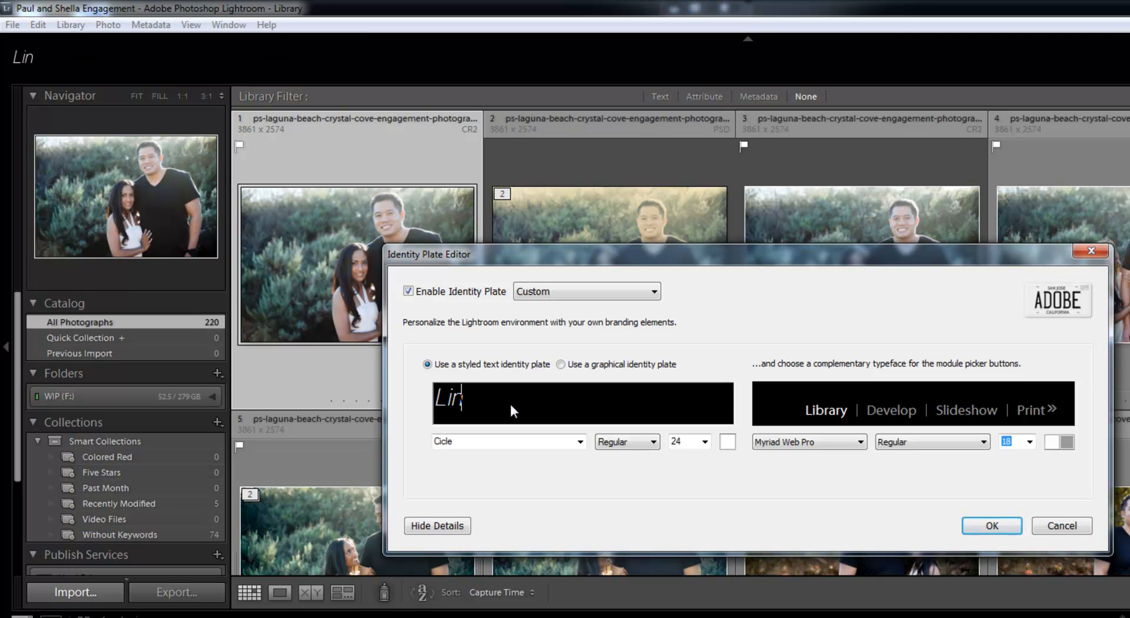
type(" Jirsa Photography")
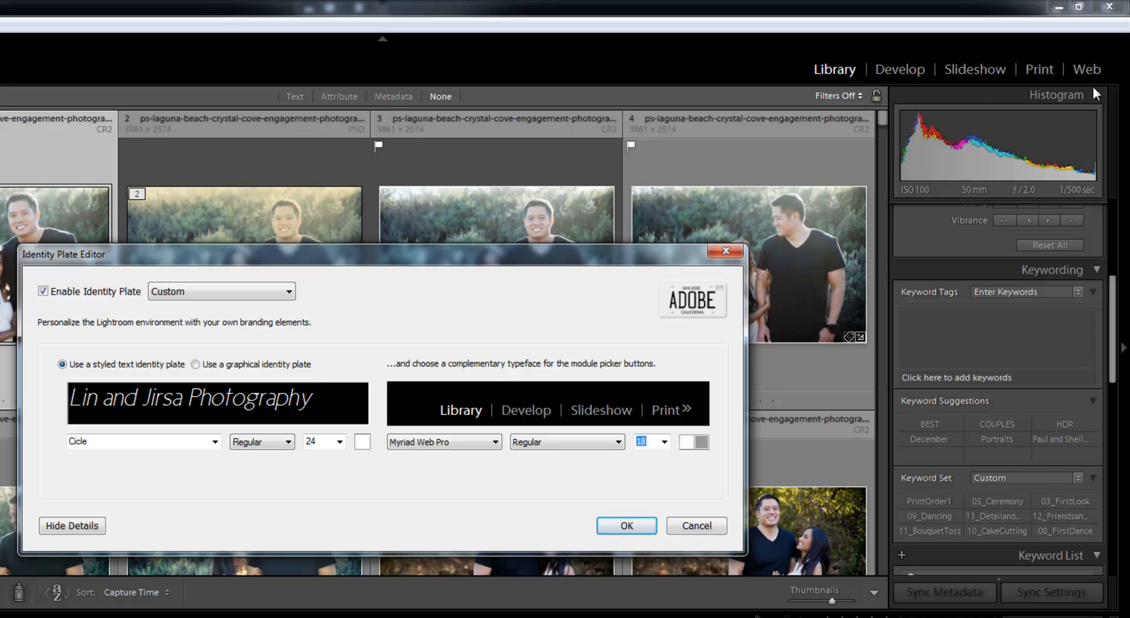
Set the typeface of the module picker buttons to Cicle
left_click(438, 442)
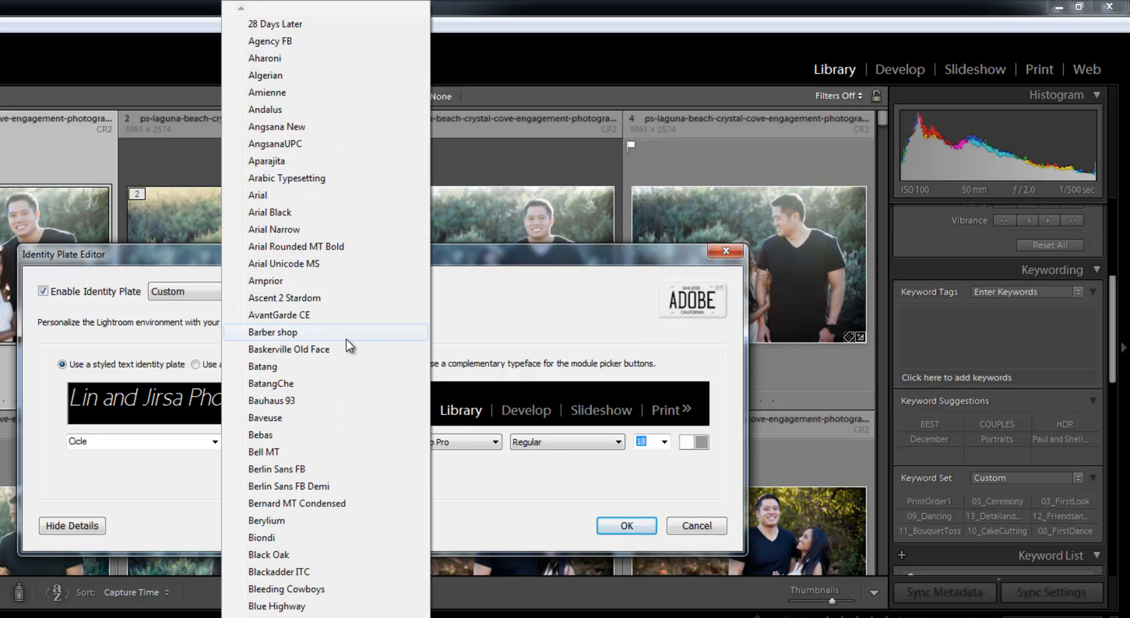
left_click(459, 446)
left_click(451, 448)
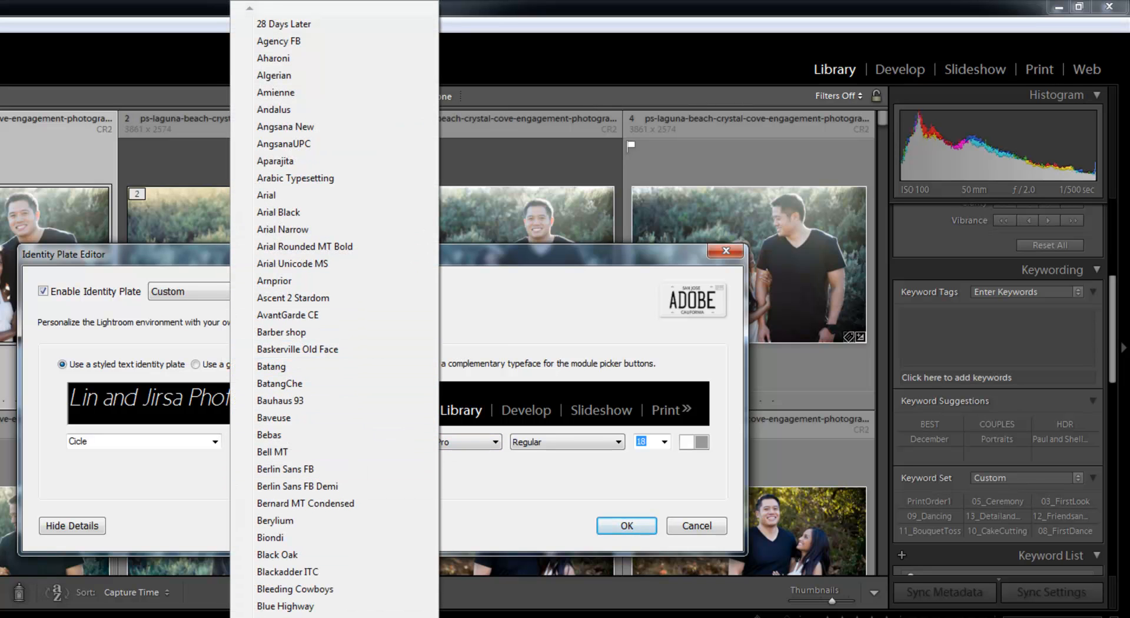
scroll(335, 315, "down", 3)
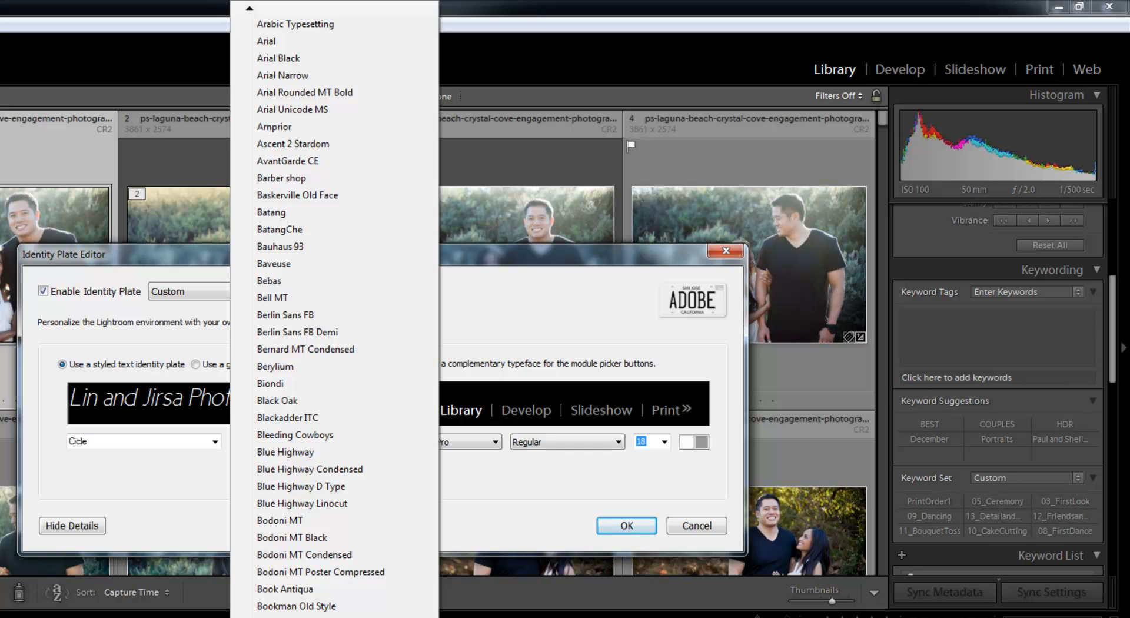
scroll(334, 315, "down", 5)
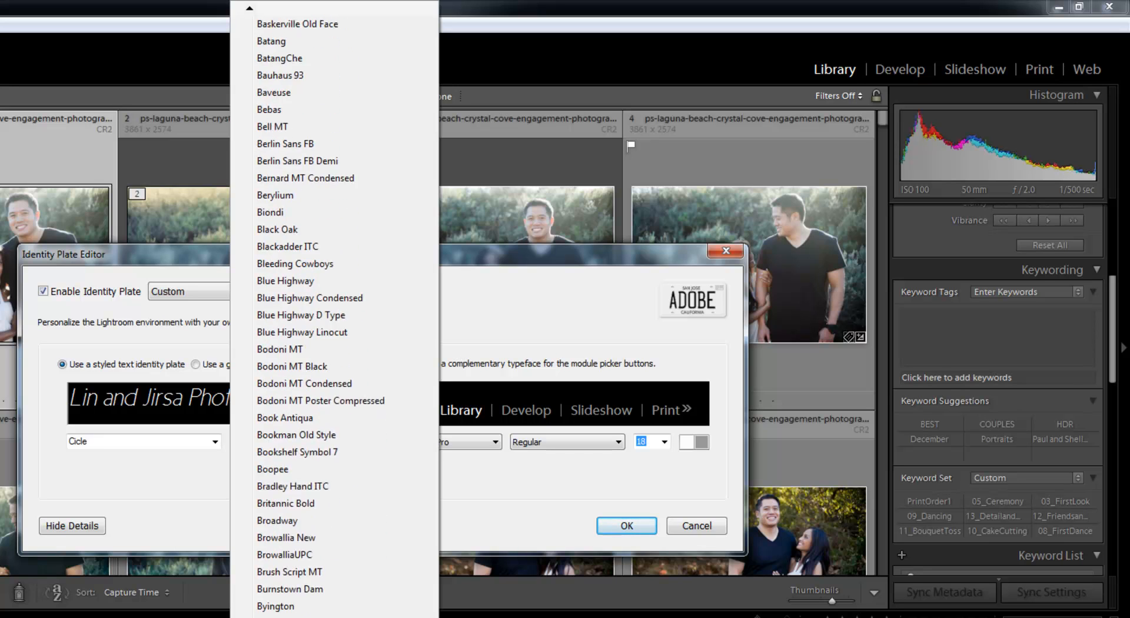
scroll(334, 315, "down", 3)
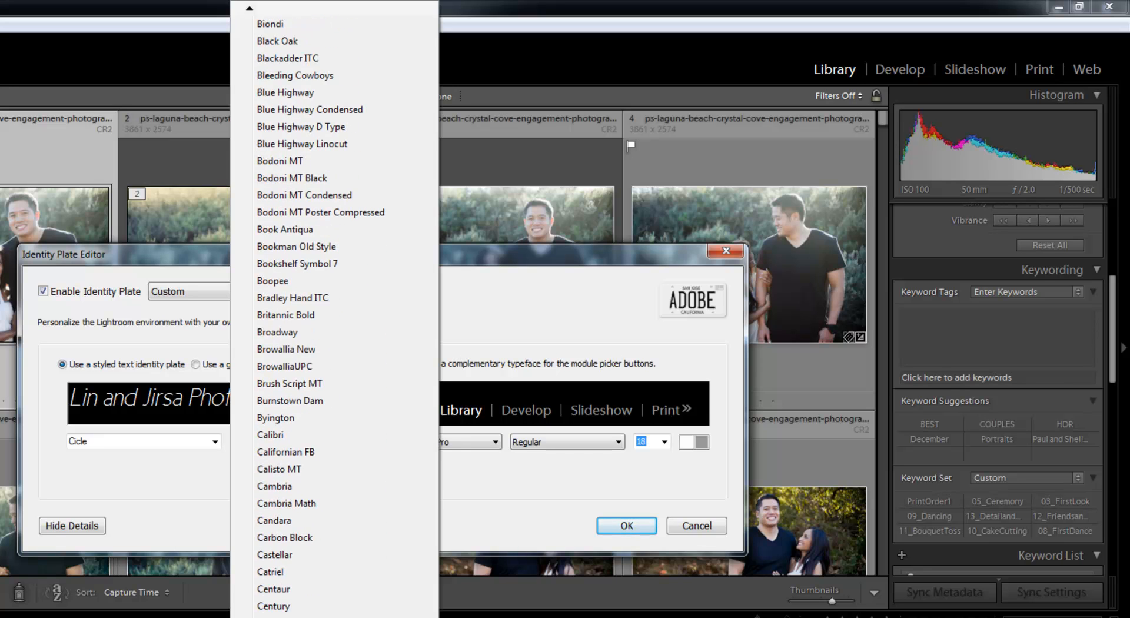
left_click(354, 617)
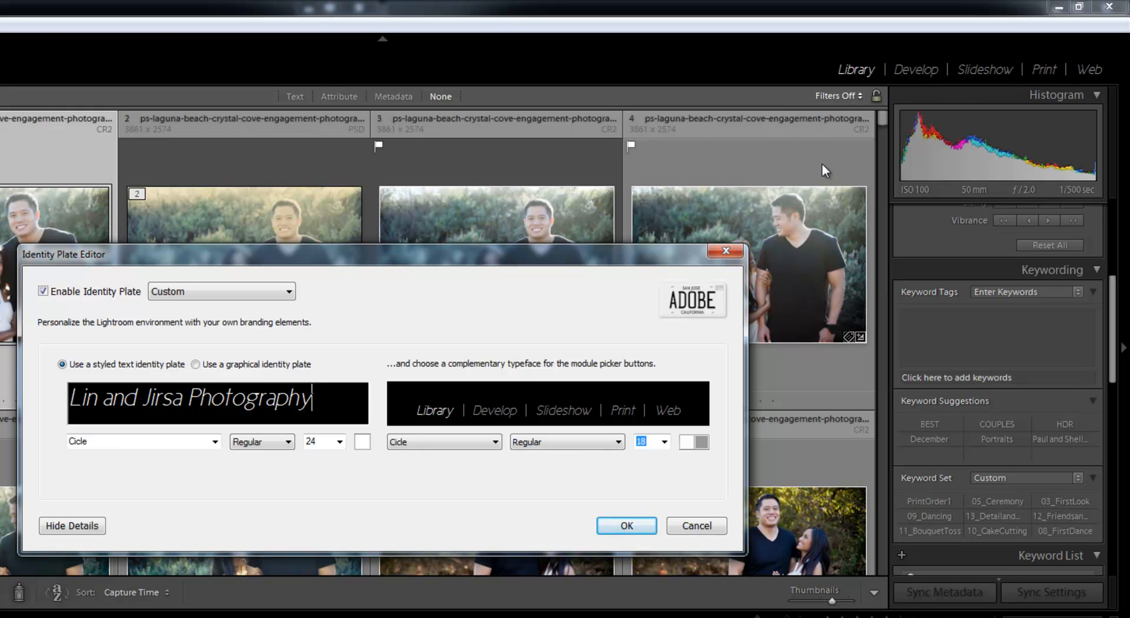
Color the entire identity plate text red using the basic colors
double_click(277, 407)
key("ctrl+a")
left_click(362, 441)
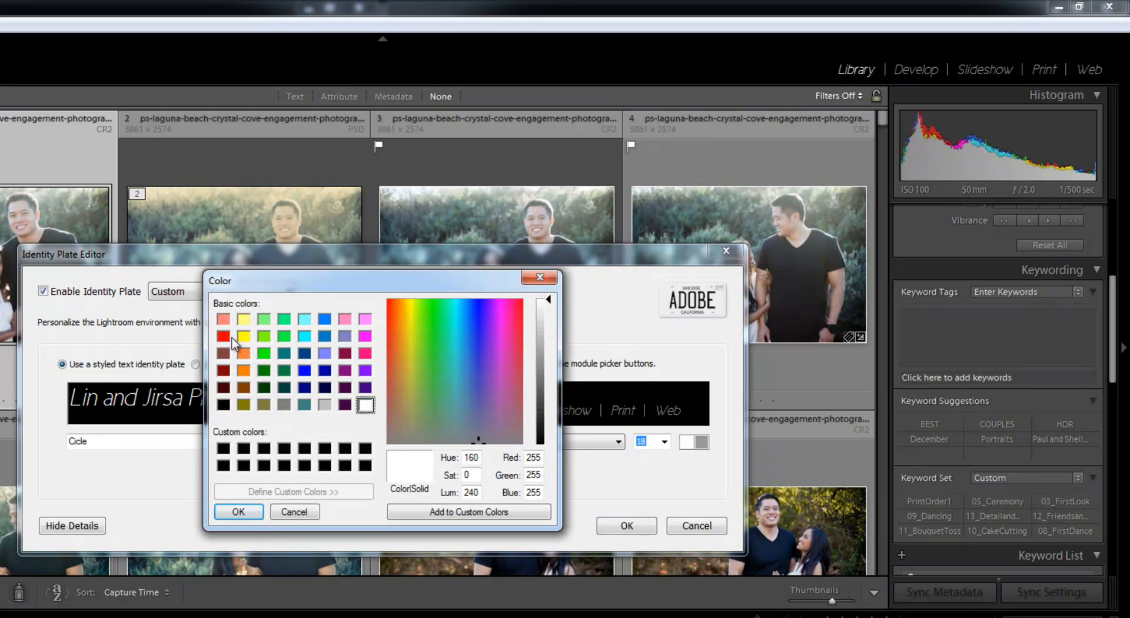
left_click(223, 336)
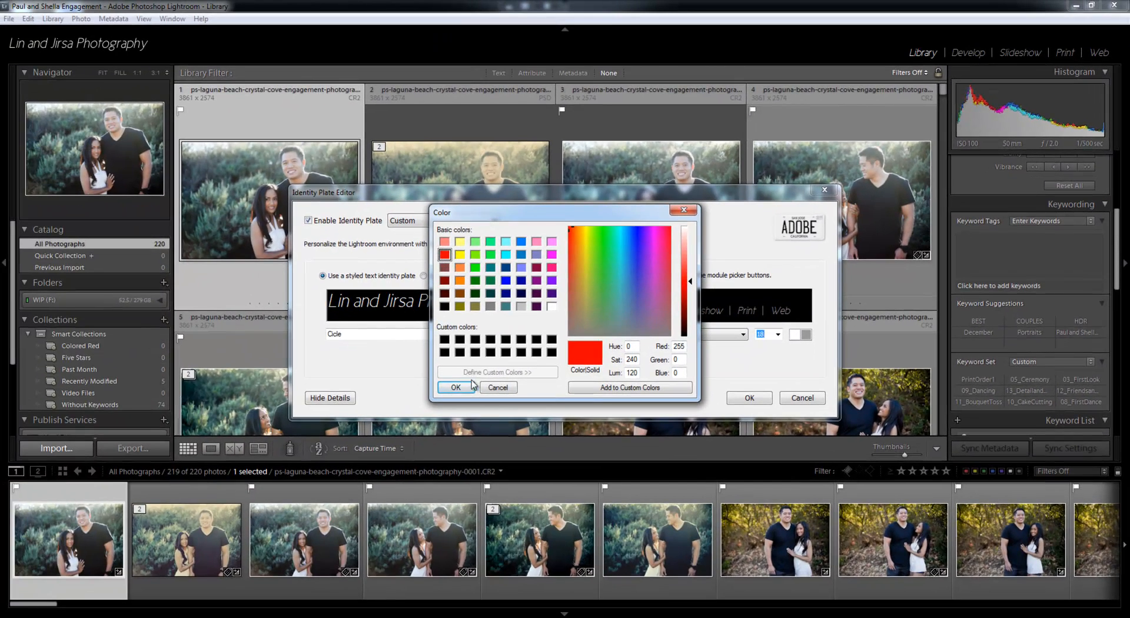
left_click(468, 387)
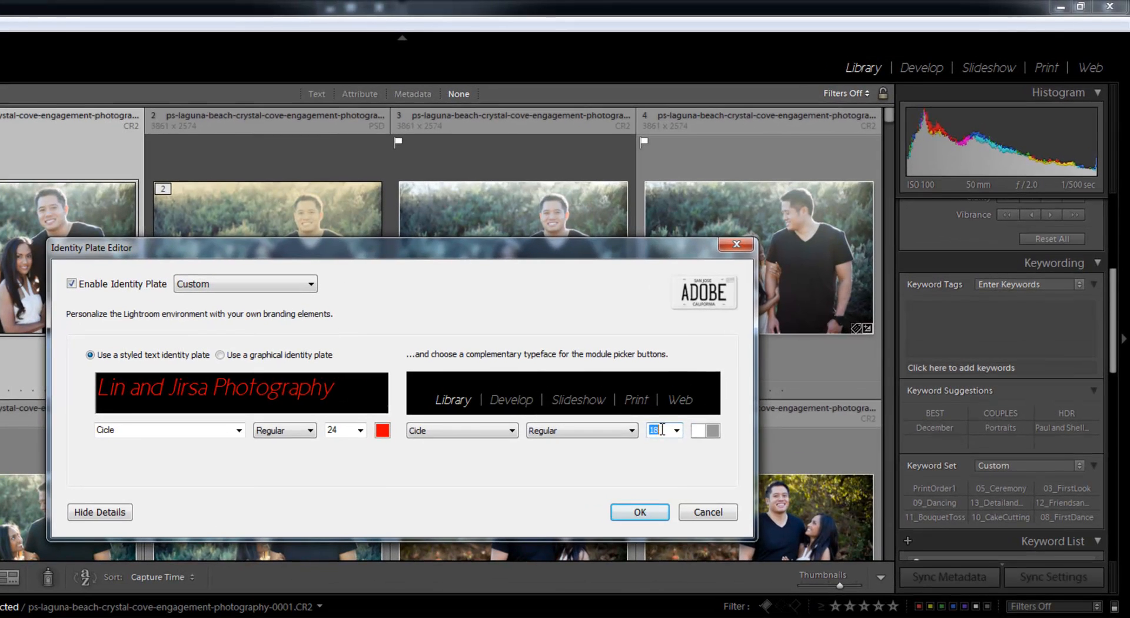
Set the font size of the module picker buttons to 24
left_click(677, 430)
left_click(649, 510)
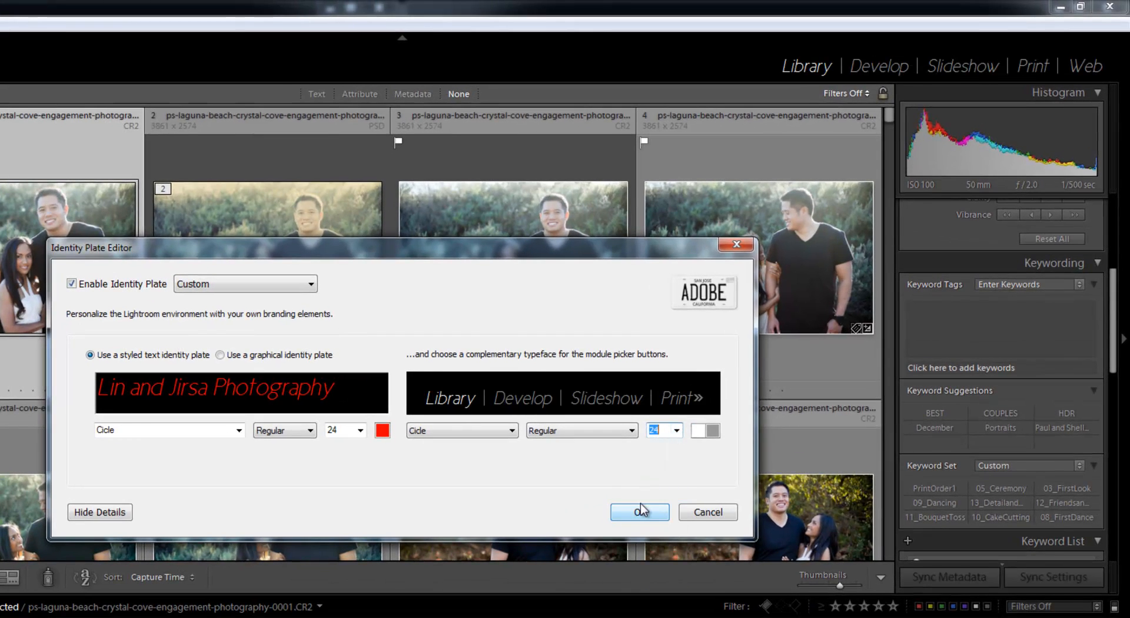
Color the entire identity plate text bright green (Red 0, Green 255, Blue 0)
left_click(382, 431)
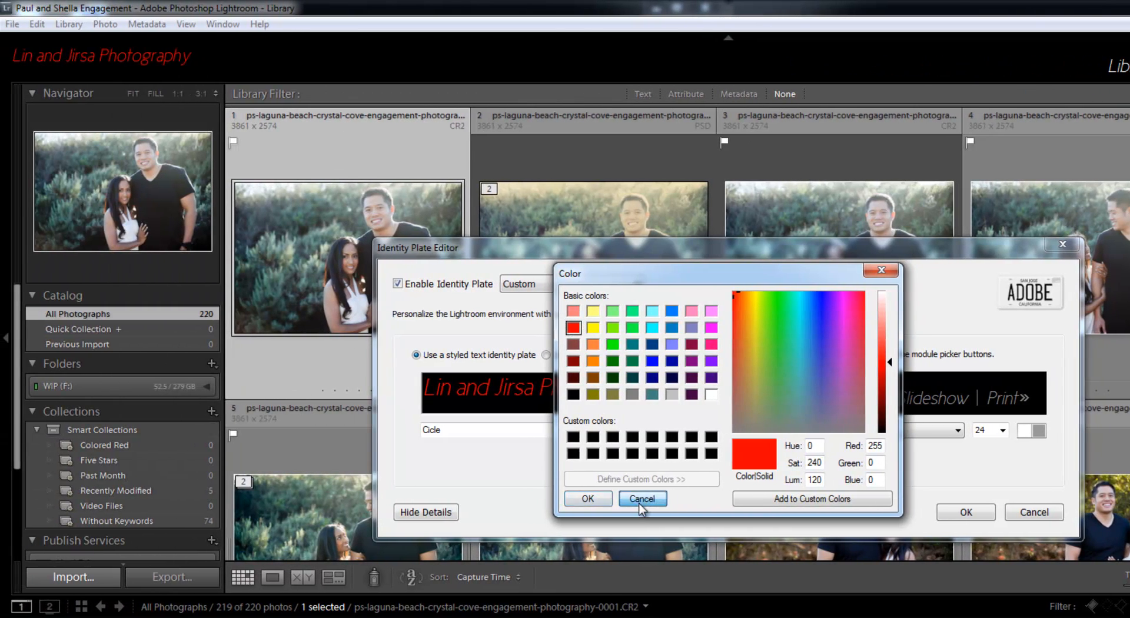
left_click(642, 500)
left_click_drag(659, 388, 620, 400)
key("ctrl+a")
left_click(708, 430)
left_click(612, 345)
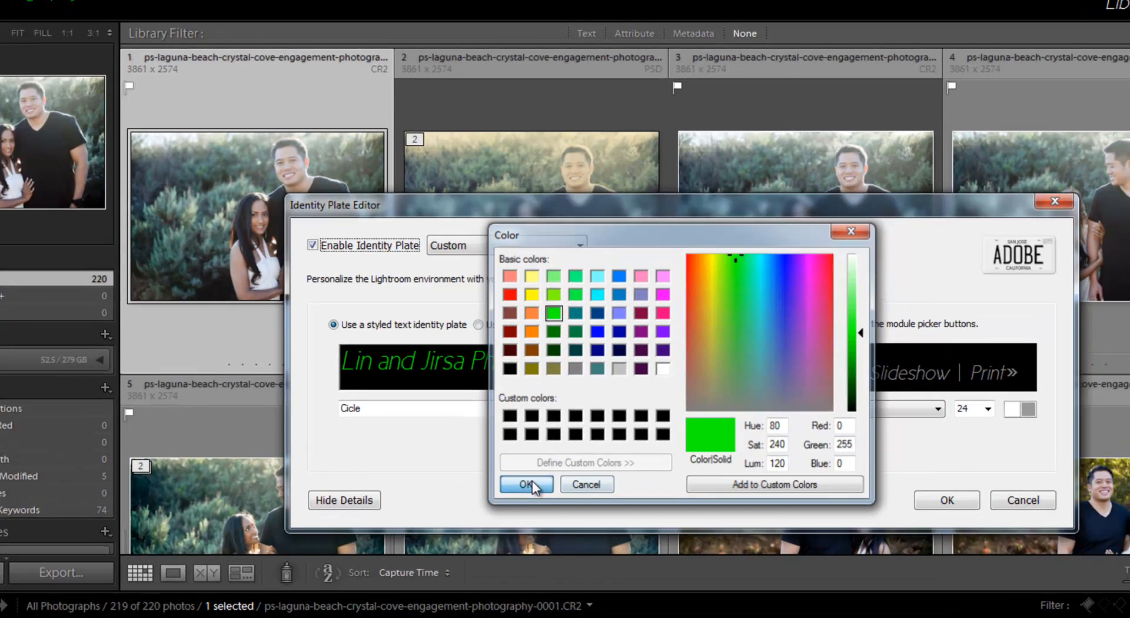
left_click(588, 499)
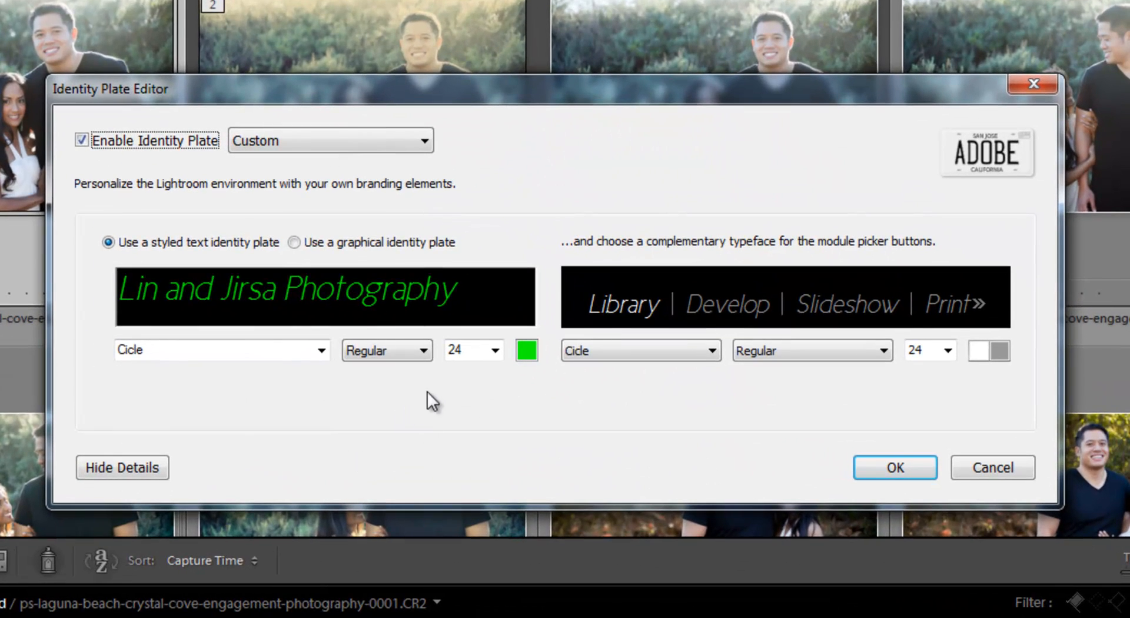
Save the current styled text identity plate as a preset named LJP_TextIdentityPlate
left_click(343, 148)
left_click(342, 199)
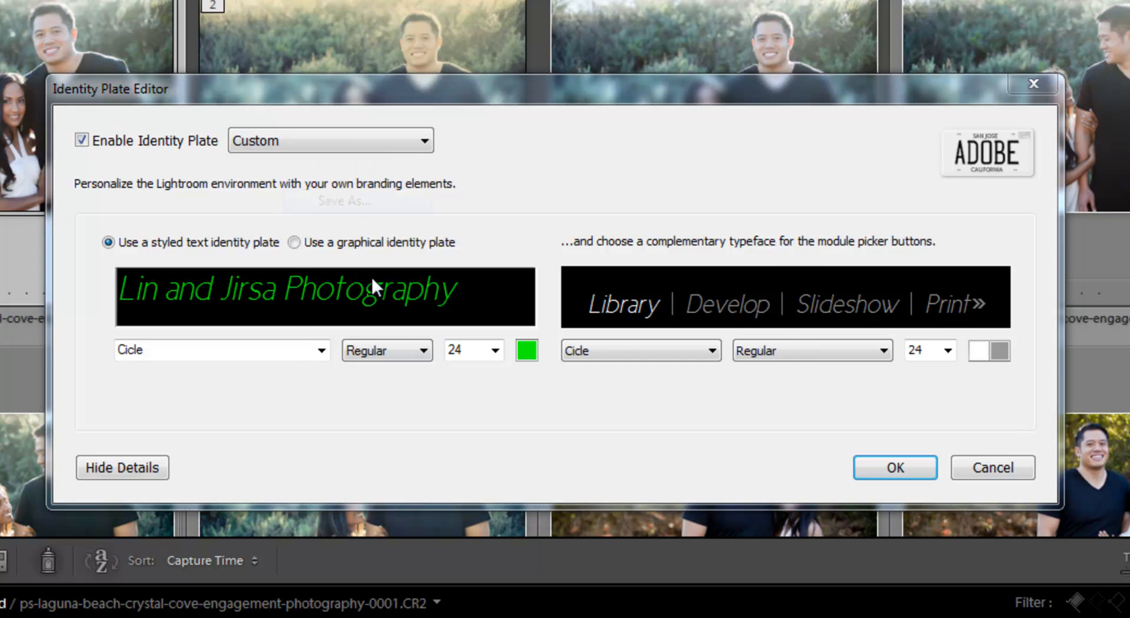
type("LJP")
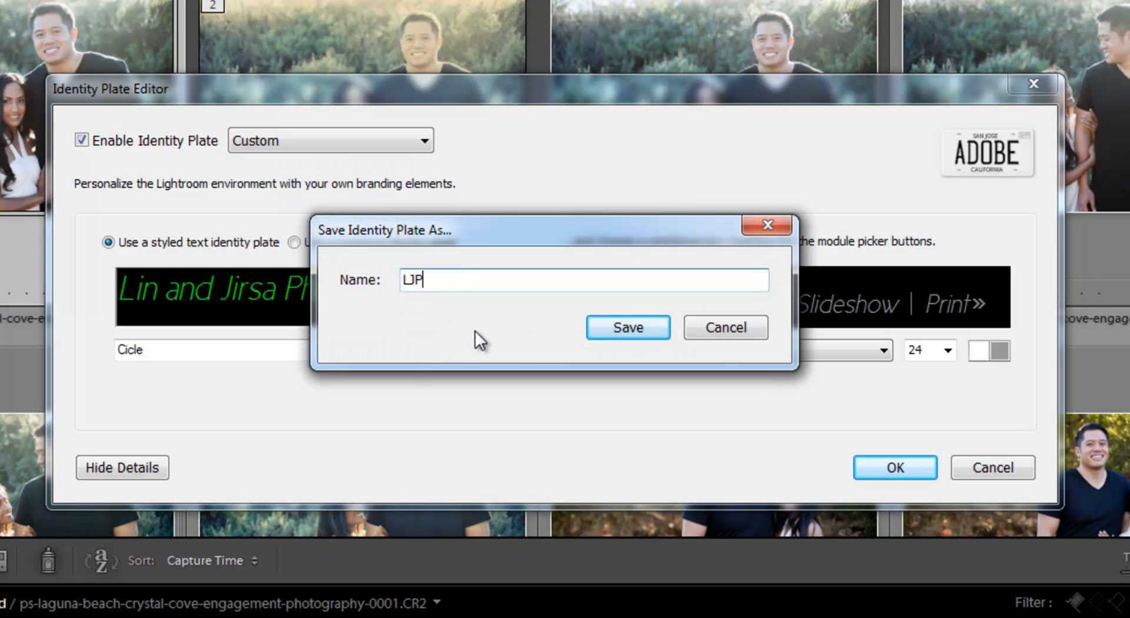
type("_TextIdentityP")
key("Return")
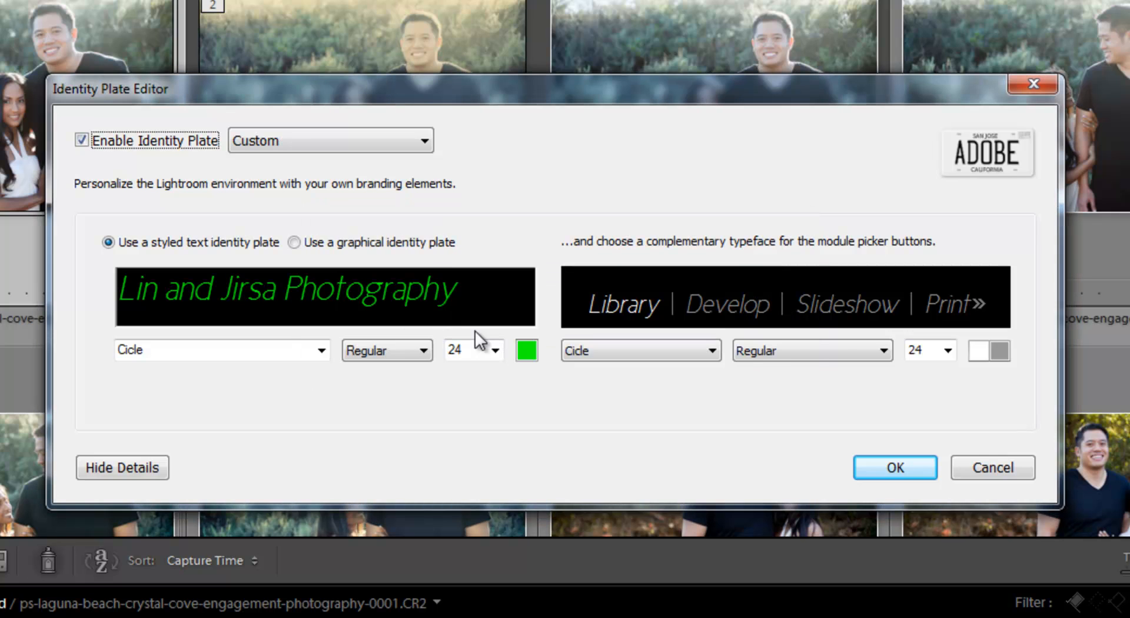
Apply the saved LJP_TextIdentityPlate preset as the active identity plate
left_click(348, 140)
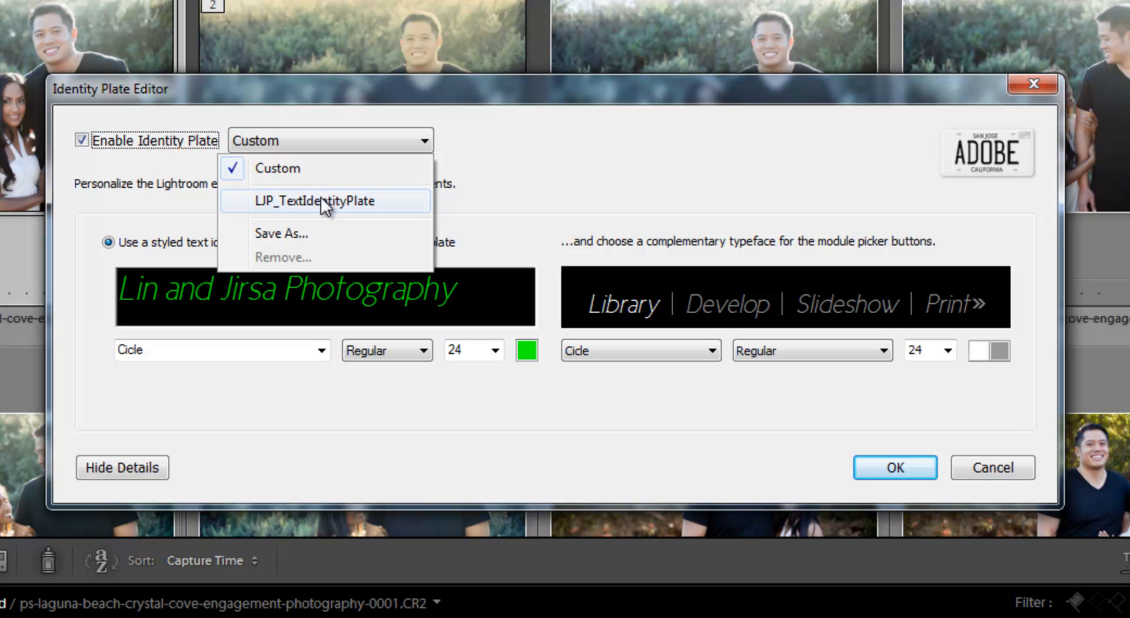
left_click(337, 201)
left_click(321, 145)
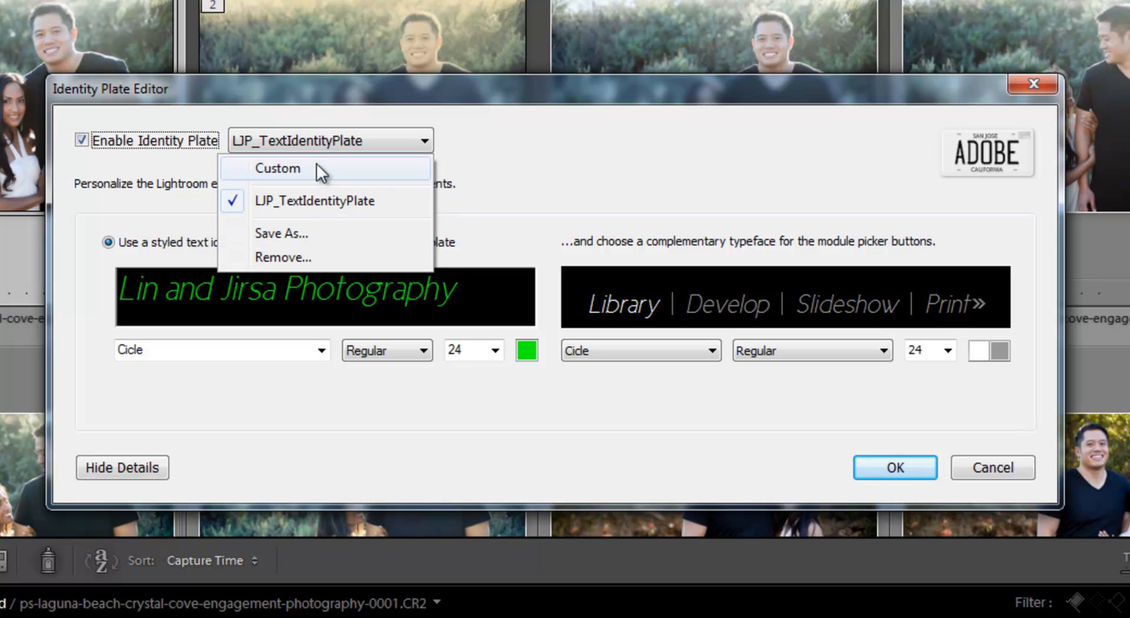
left_click(522, 181)
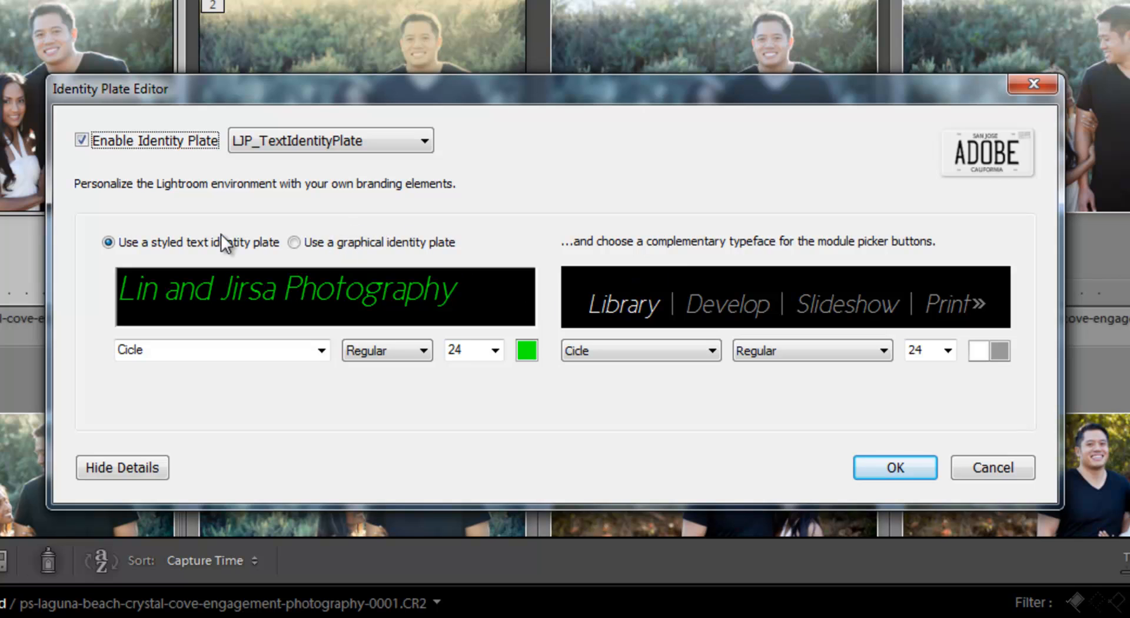
Switch to a graphical identity plate and load ljplogo.png from the 01_IdentityPlateSetup folder as its image
left_click(312, 245)
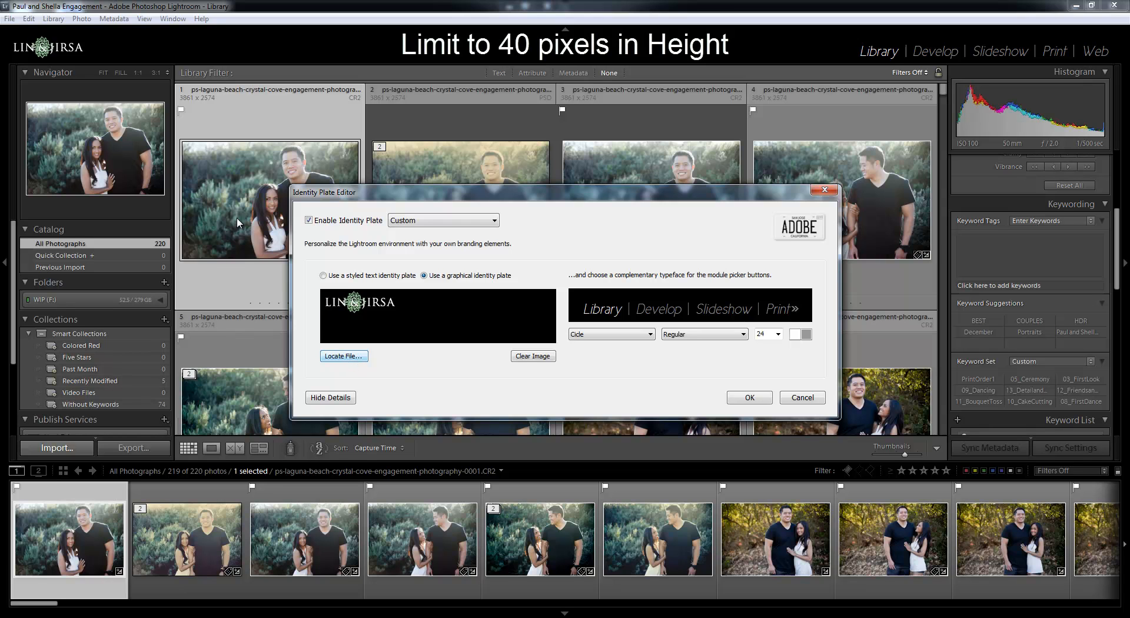
left_click(343, 355)
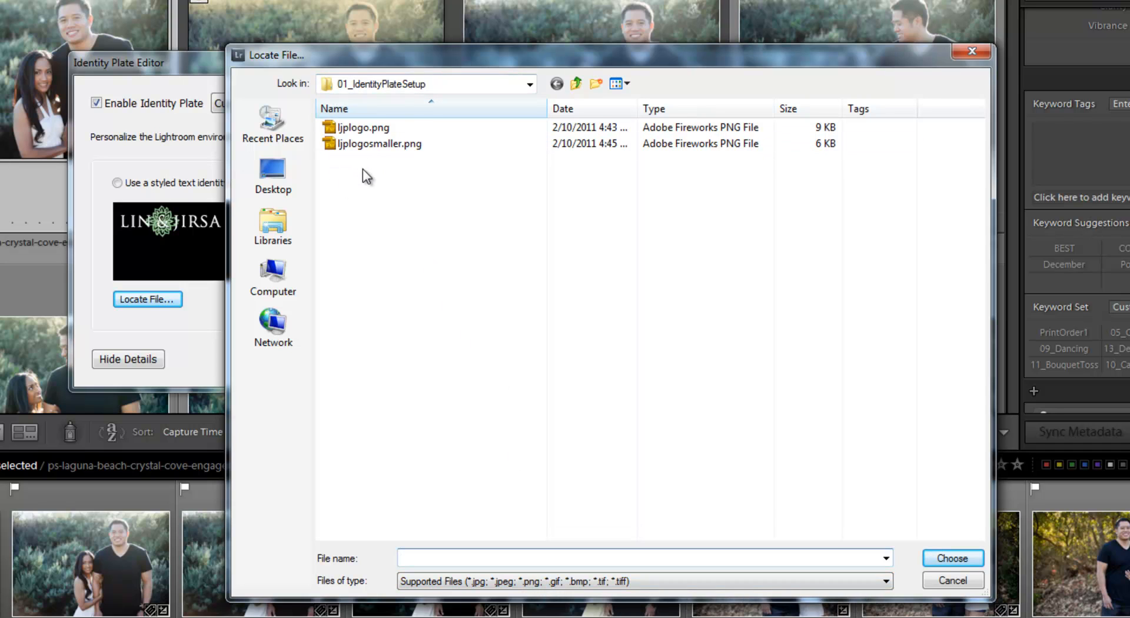
left_click(345, 130)
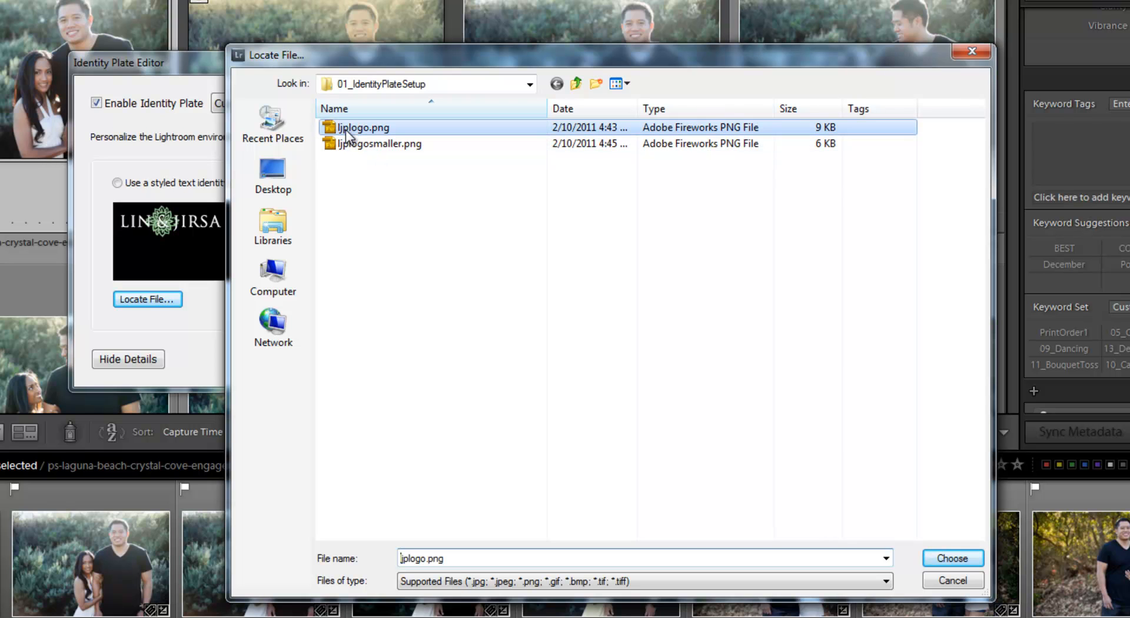
left_click(953, 558)
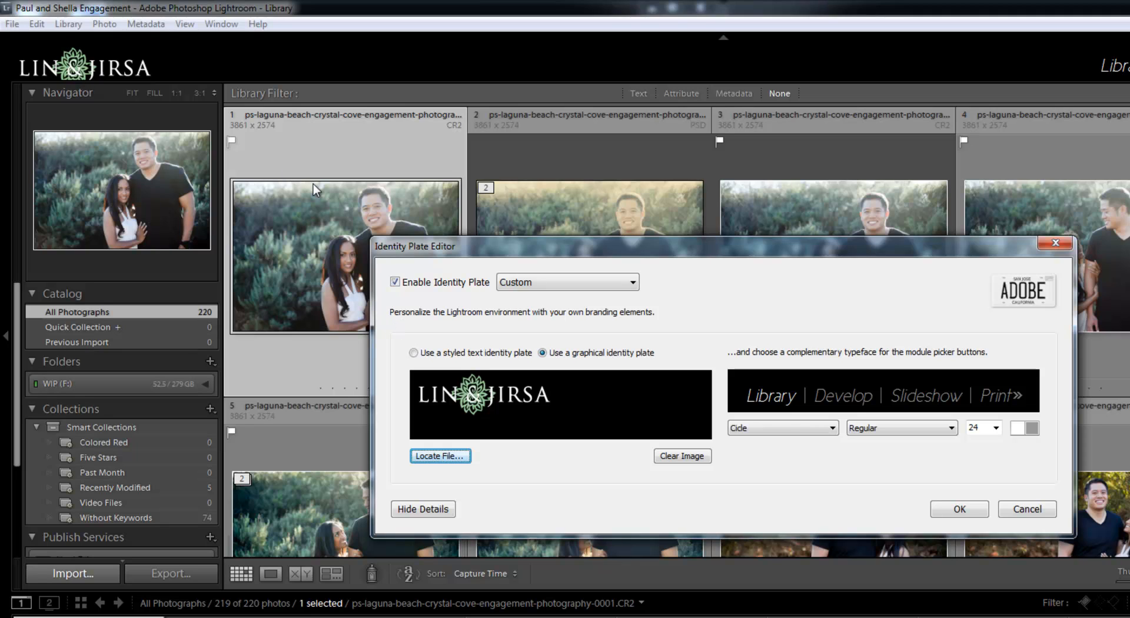
Replace the identity plate image with ljplogosmaller.png
left_click(454, 456)
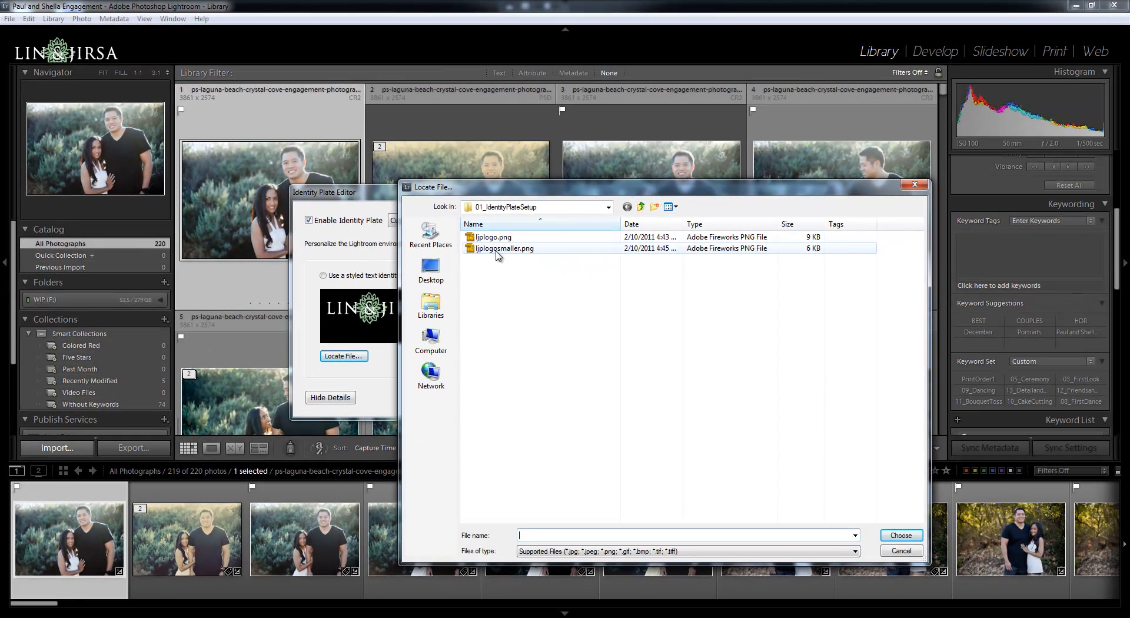
double_click(495, 250)
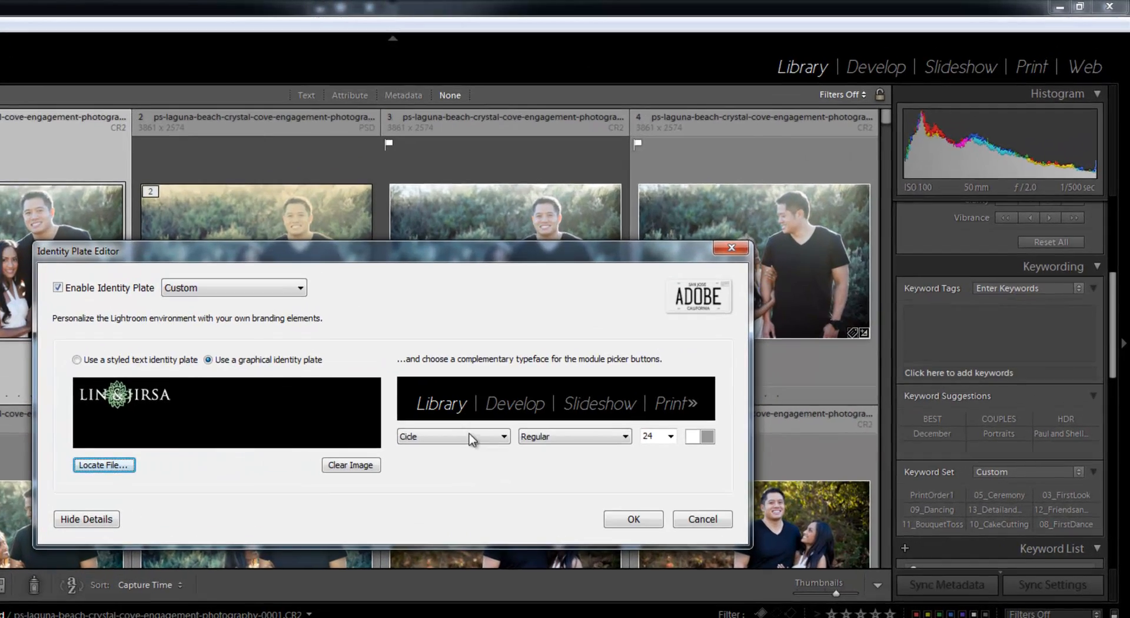
Set the typeface of the module picker buttons to Times New Roman to complement the logo
left_click(518, 404)
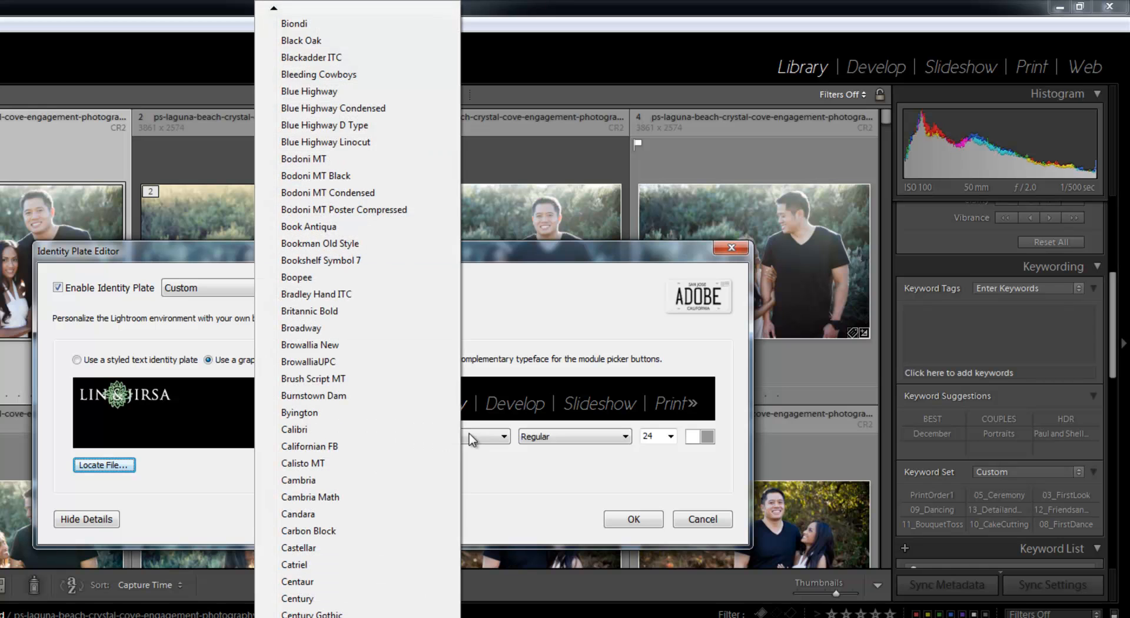
scroll(357, 318, "down", 12)
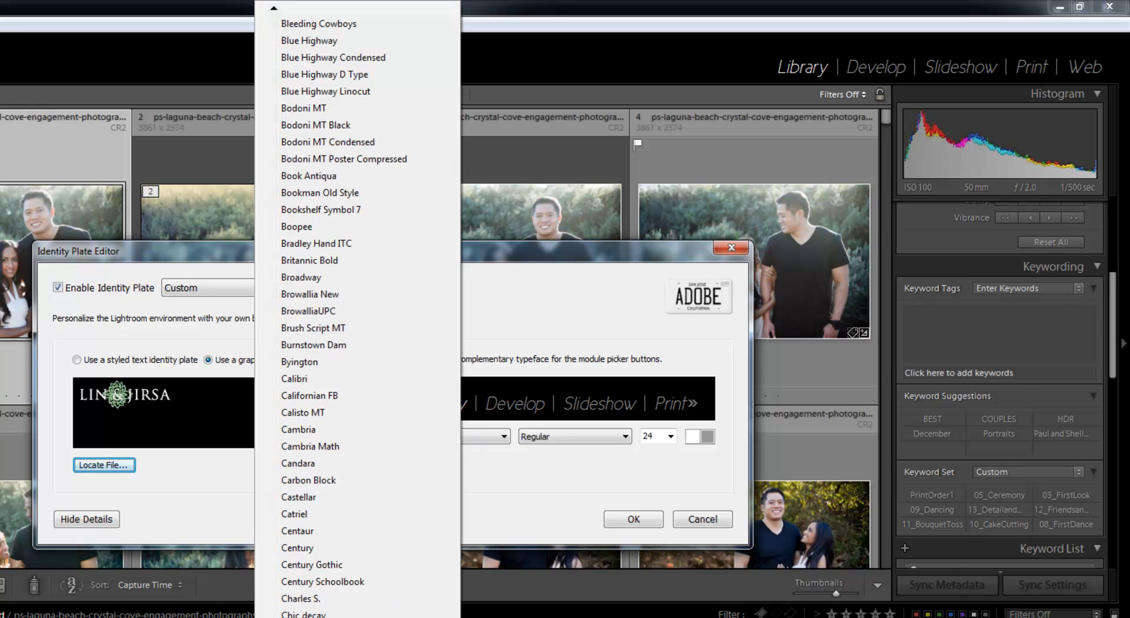
scroll(357, 318, "down", 6)
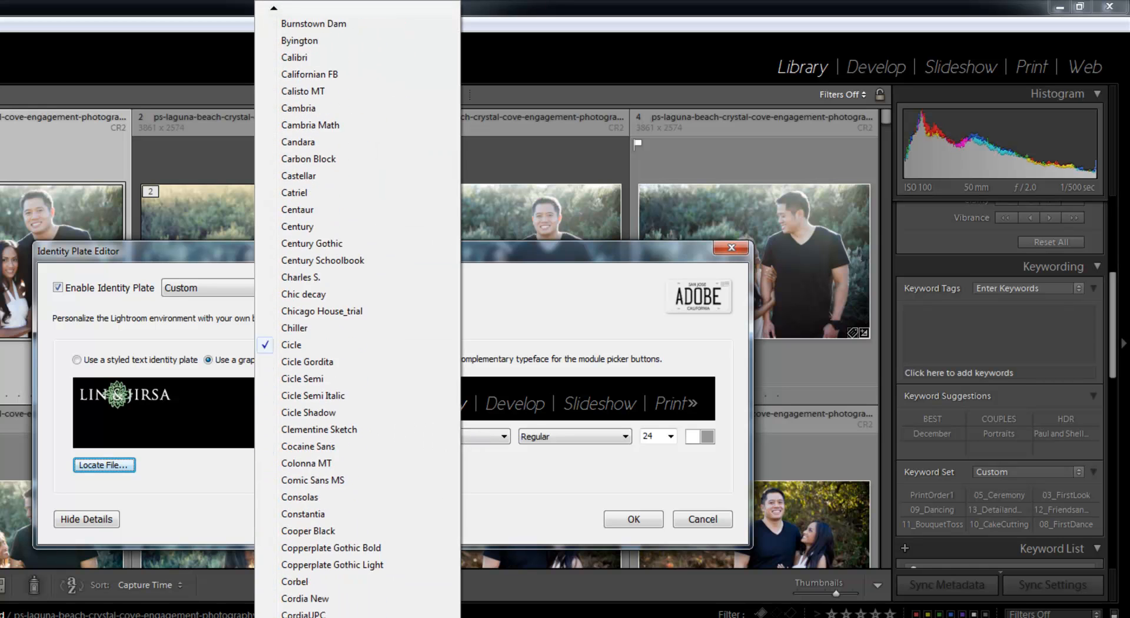
scroll(357, 318, "down", 15)
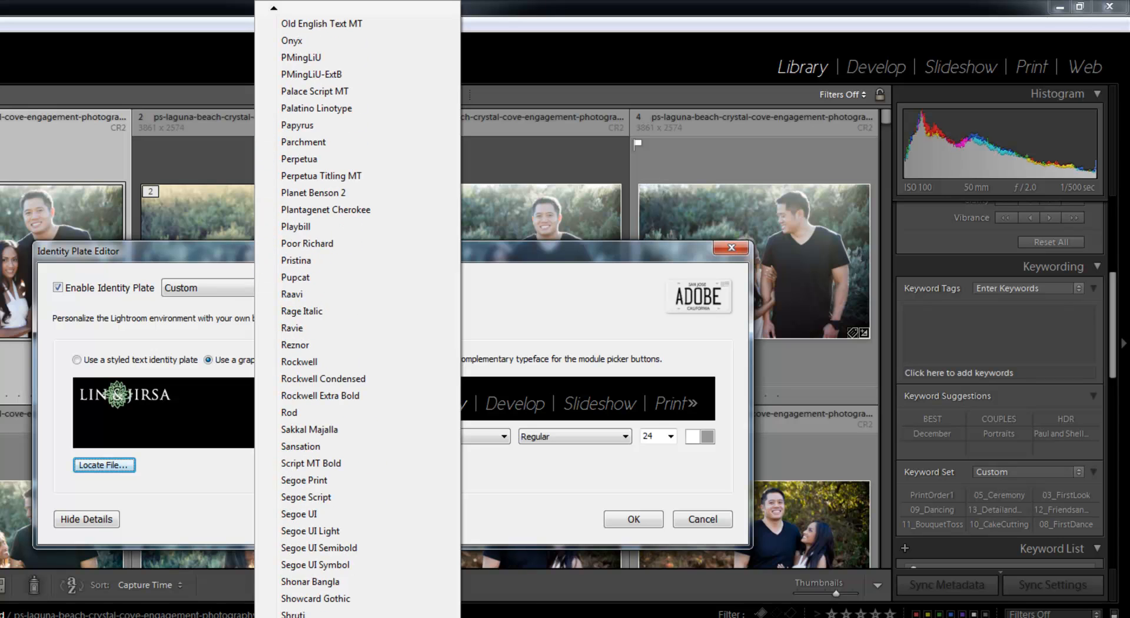
scroll(357, 317, "down", 5)
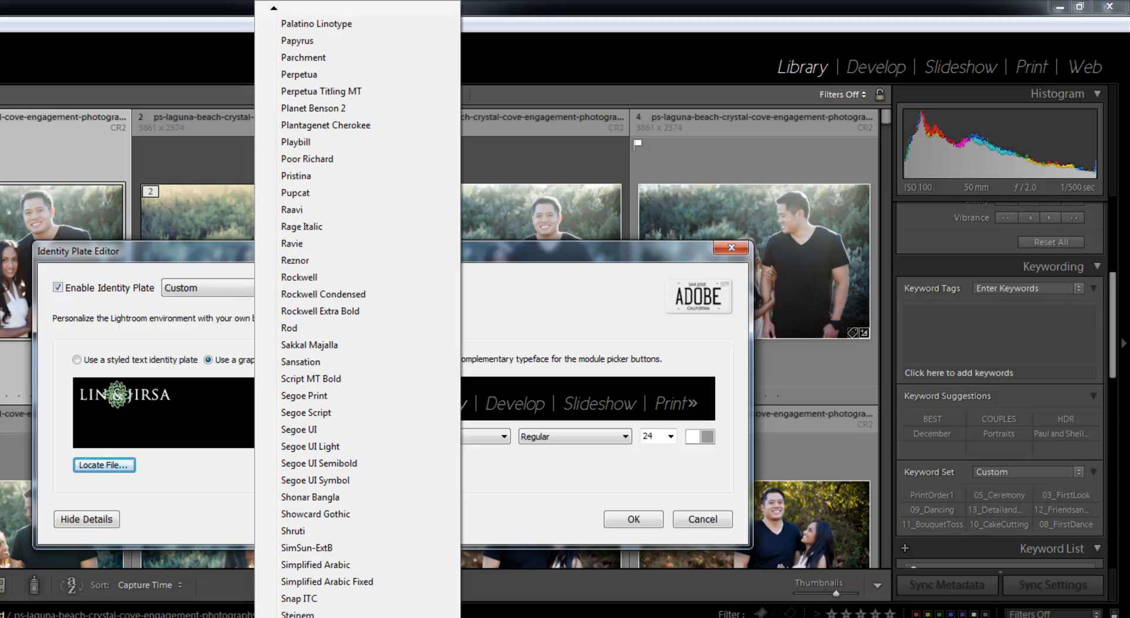
scroll(357, 318, "down", 2)
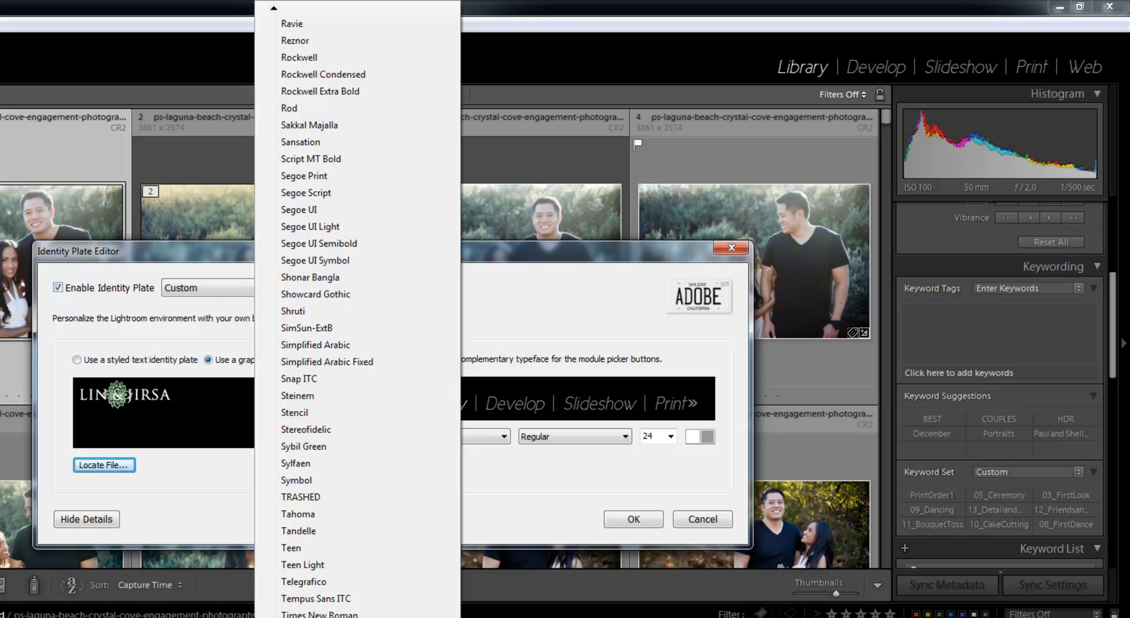
scroll(358, 318, "down", 1)
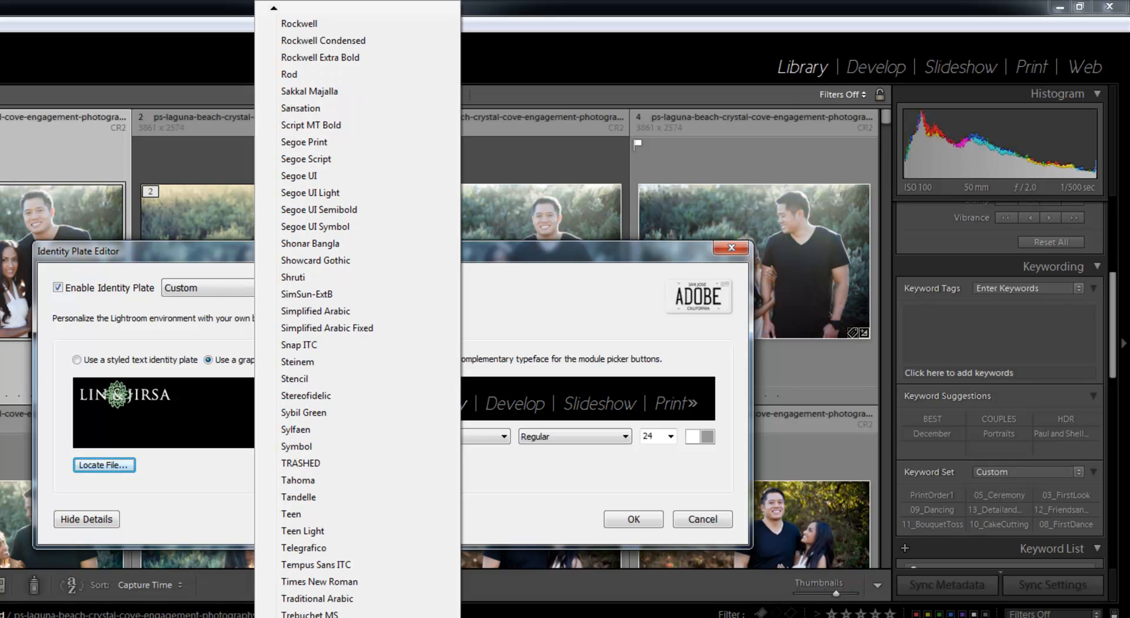
scroll(357, 317, "down", 2)
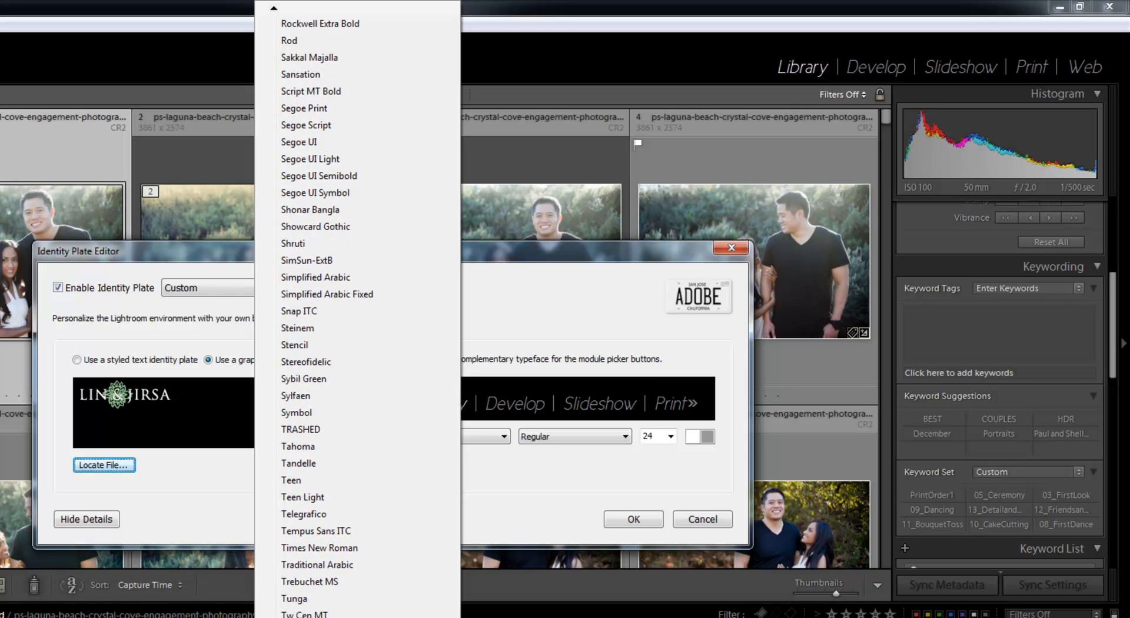
left_click(353, 549)
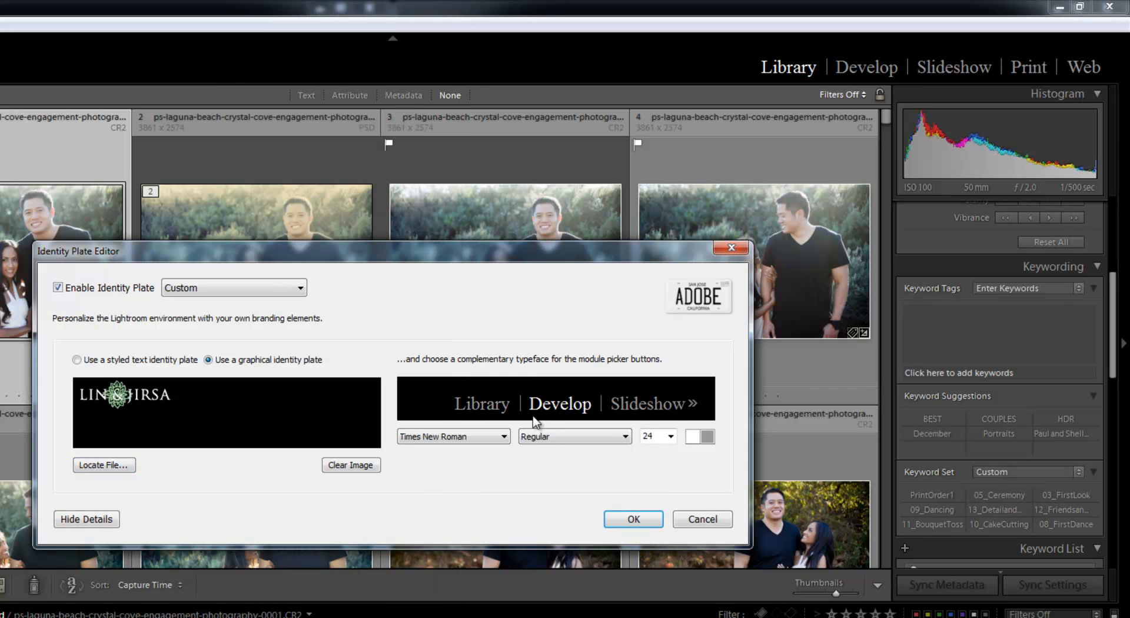
Keep the module picker buttons' font style at Regular and set their font size to 18
left_click(530, 437)
left_click(520, 445)
left_click(649, 436)
type("18")
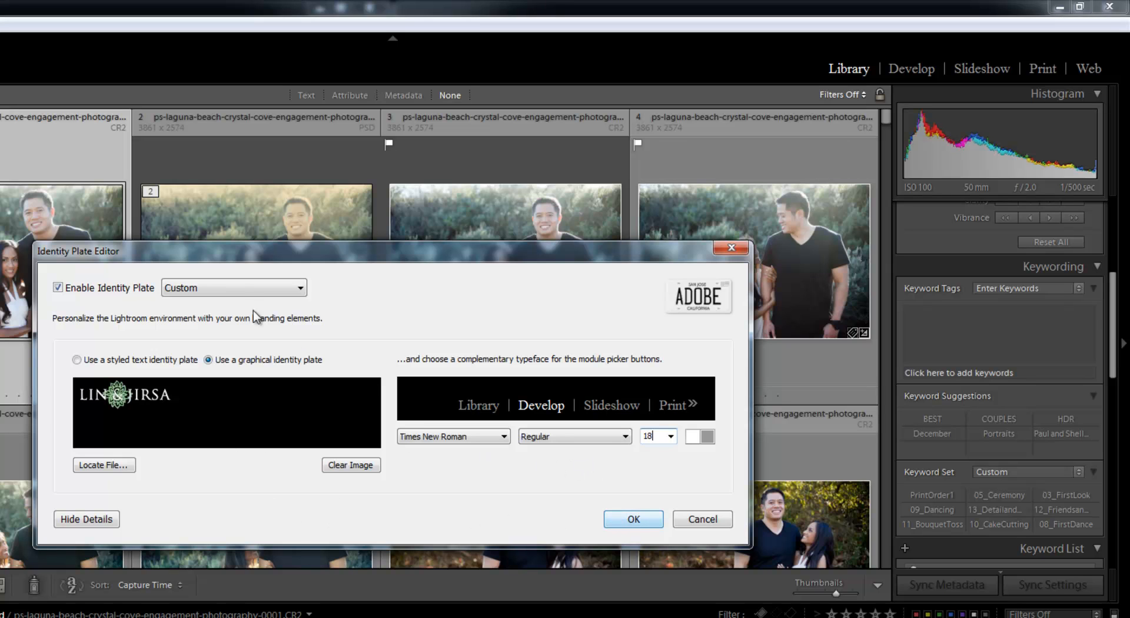
Save the logo-based identity plate as a preset named LJP_GraphicalIdentityPlate
left_click(208, 295)
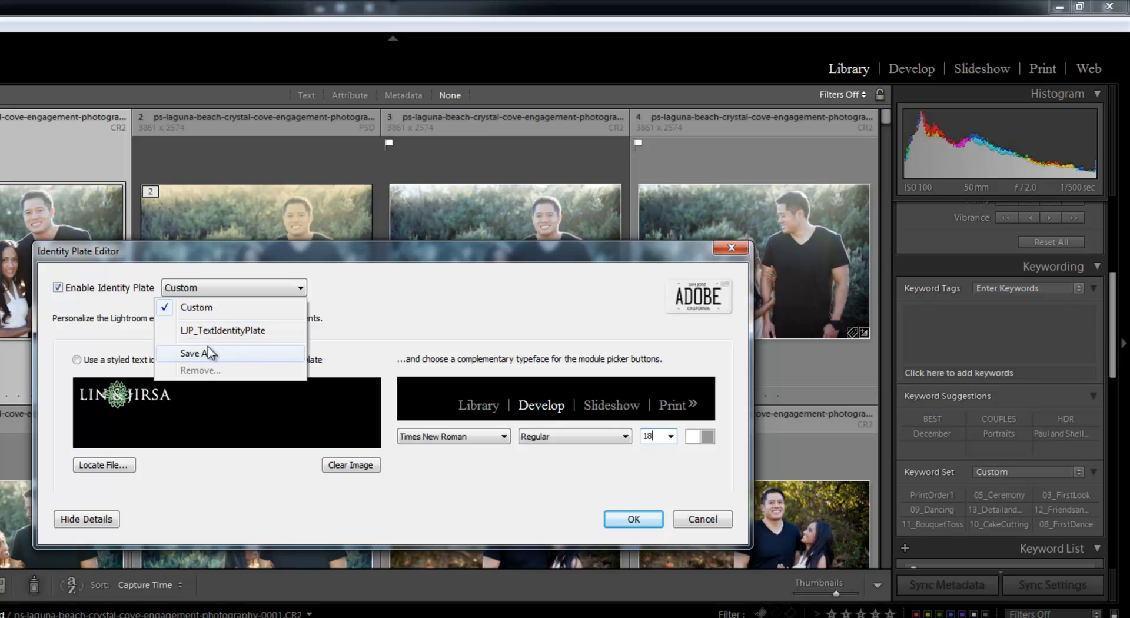
left_click(200, 353)
type("LJP_GraphicalIdenti")
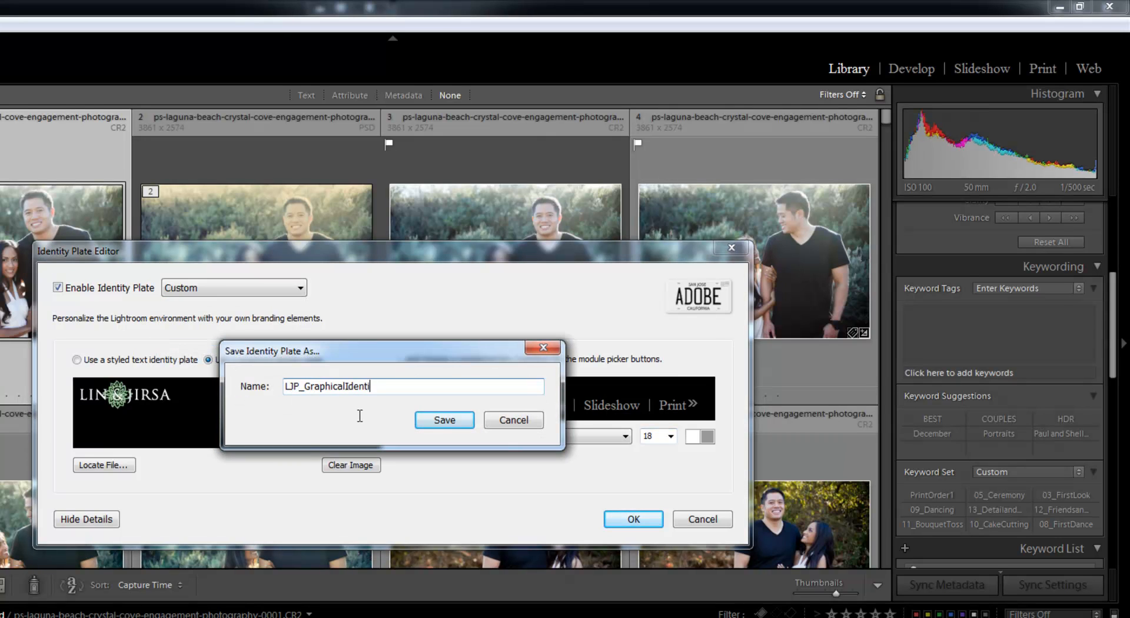
type("tyPlate")
key("Return")
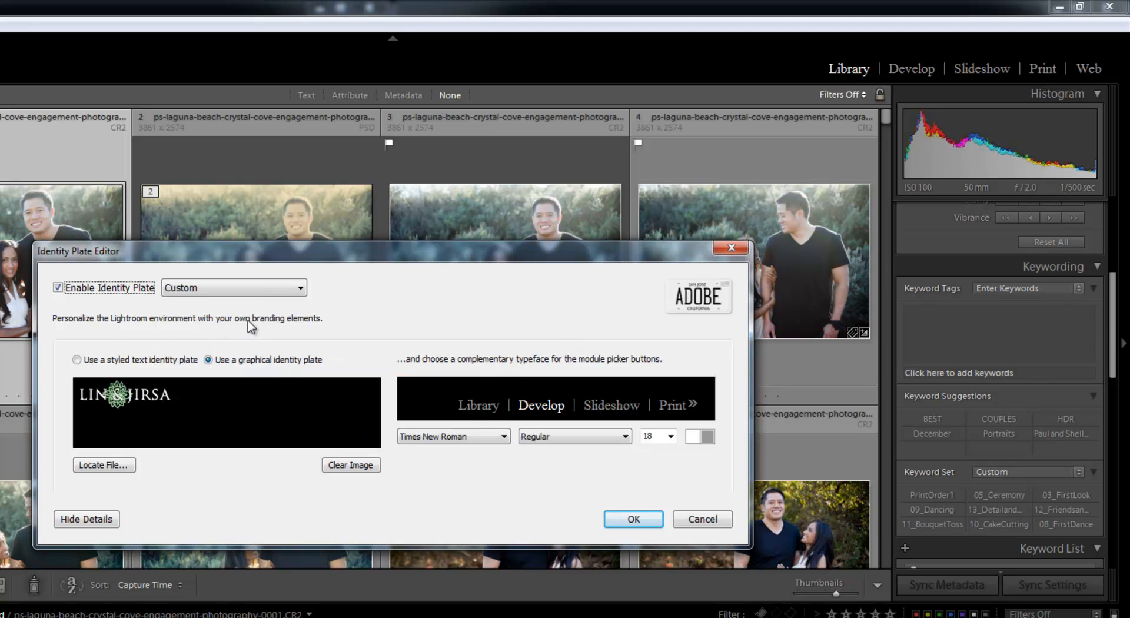
Compare the two saved presets by applying LJP_TextIdentityPlate and switching back to LJP_GraphicalIdentityPlate
left_click(235, 289)
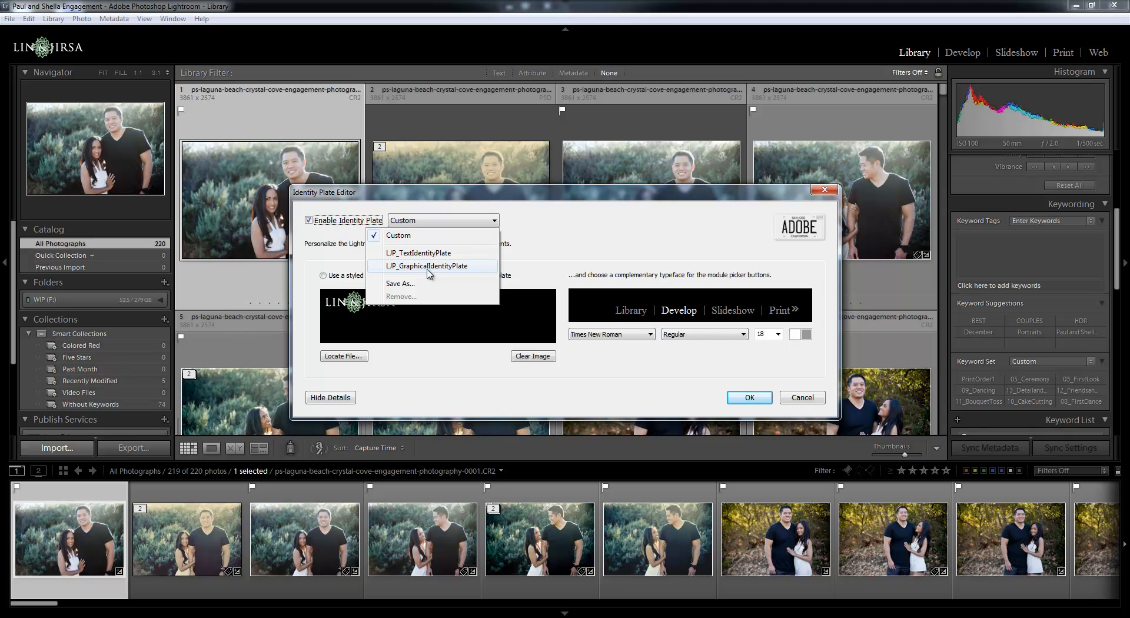
left_click(431, 254)
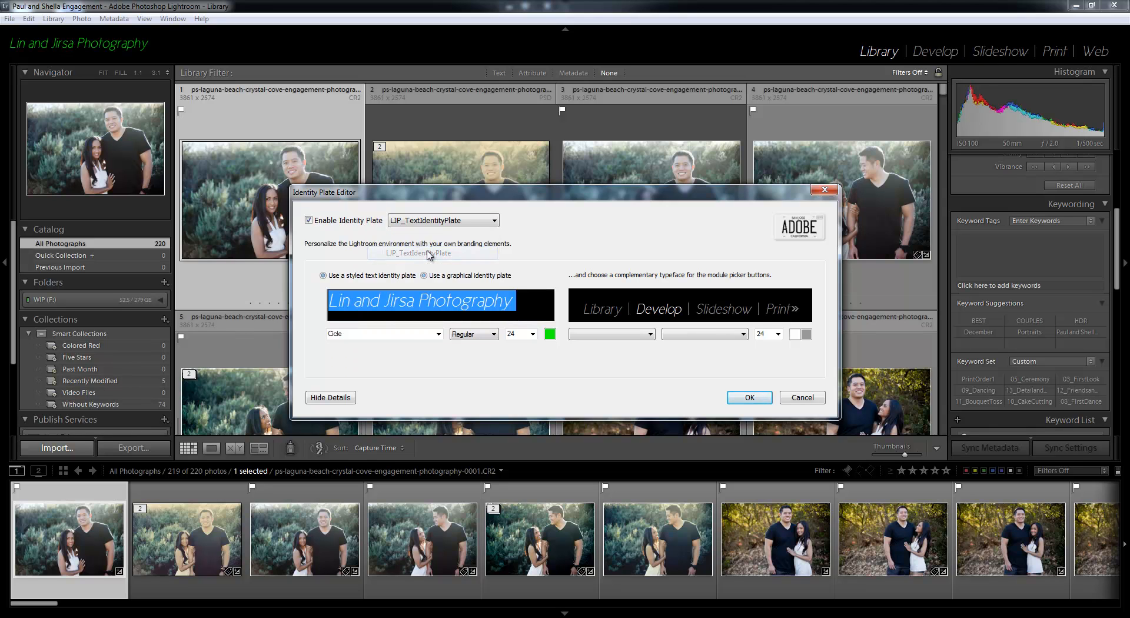
left_click(436, 221)
left_click(437, 265)
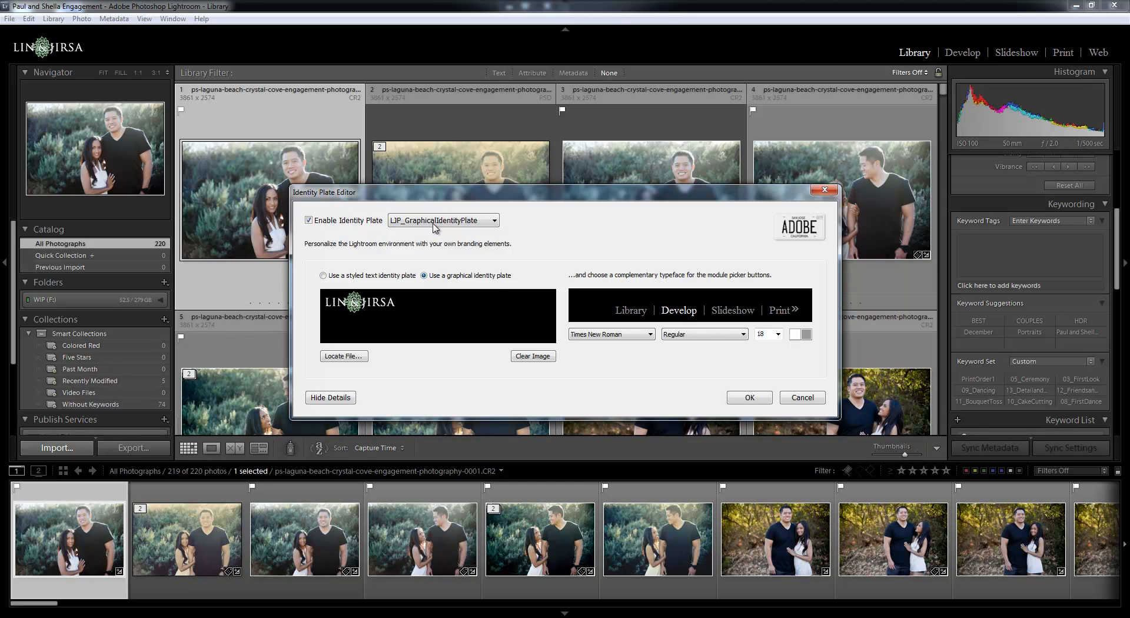
Select the LJP_TextIdentityPlate preset and remove it from the saved identity plates
left_click(436, 221)
left_click(416, 254)
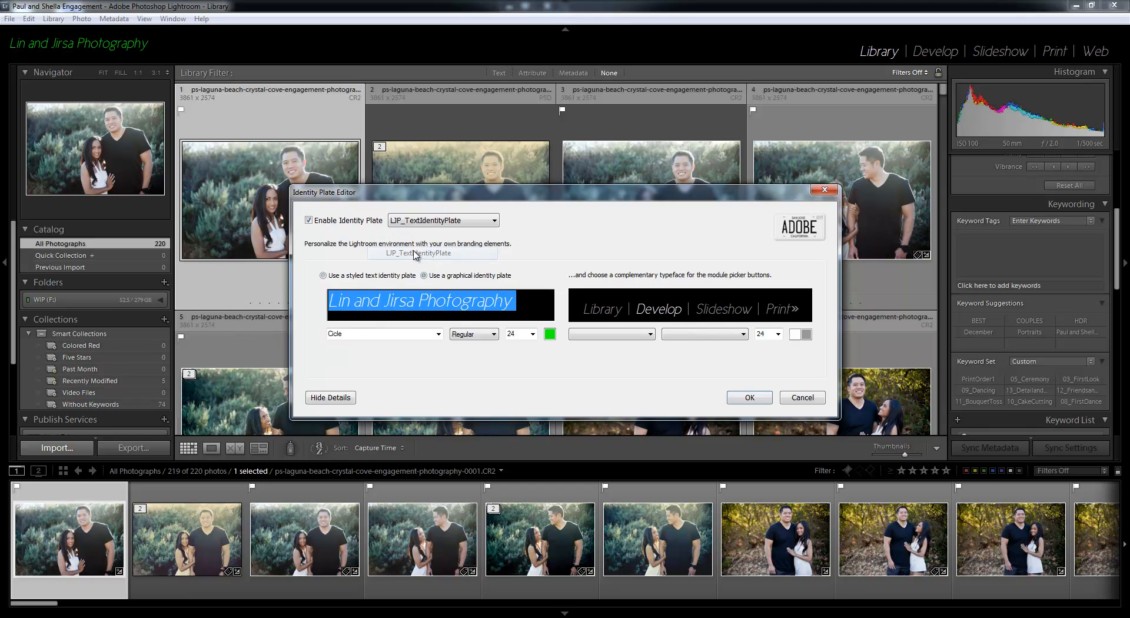
left_click(437, 221)
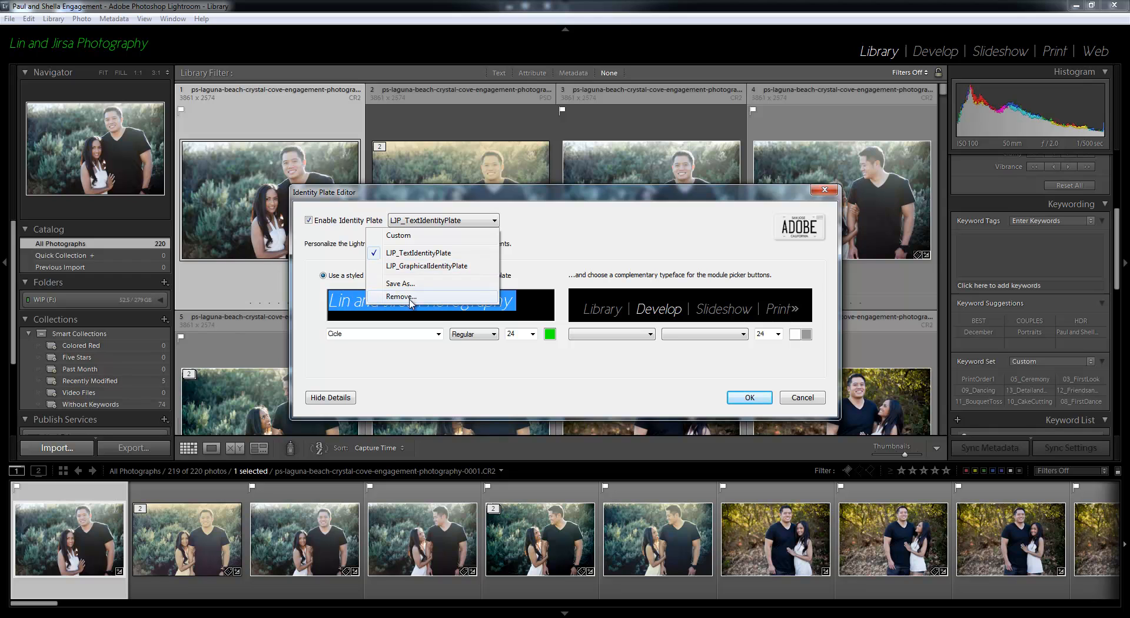
left_click(418, 253)
left_click(438, 222)
left_click(418, 253)
left_click(439, 221)
left_click(407, 297)
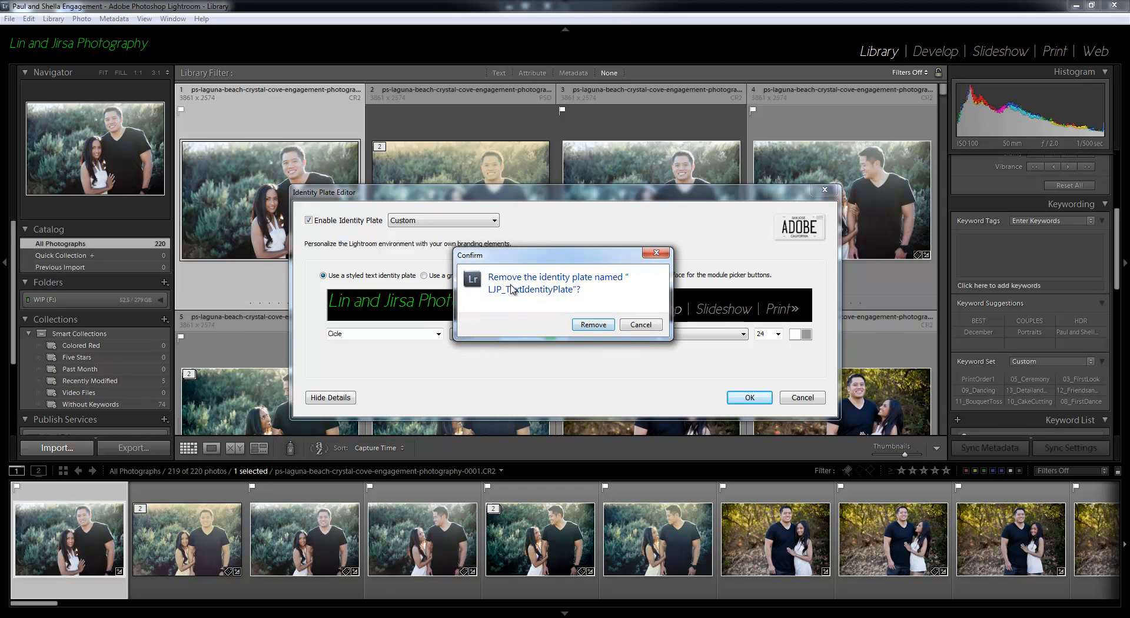
left_click(593, 325)
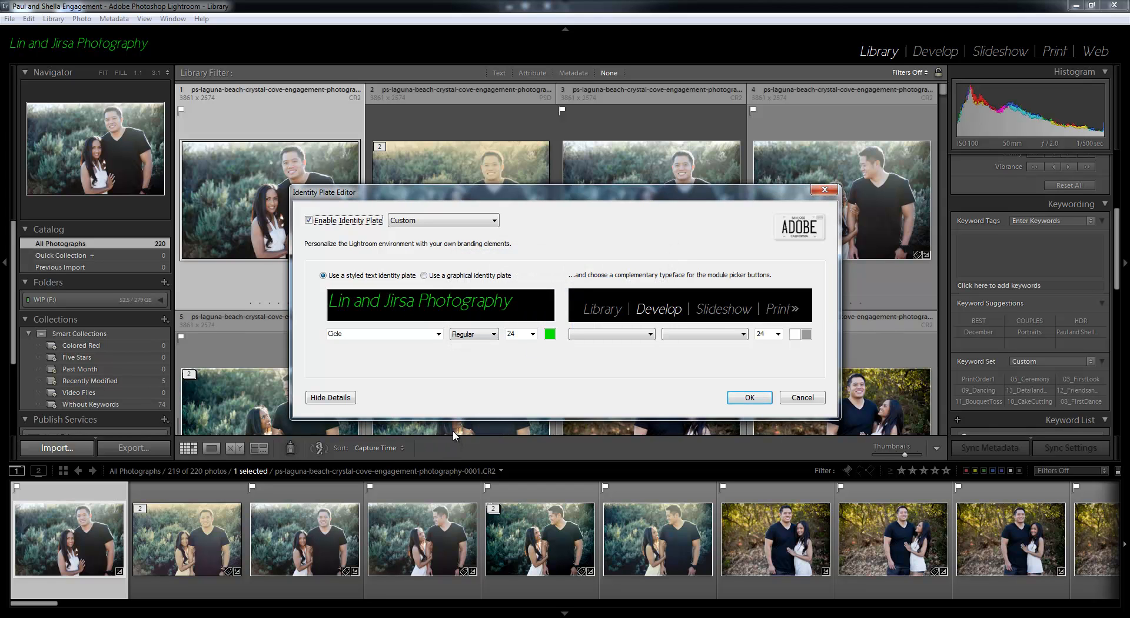
Apply the LJP_GraphicalIdentityPlate preset and close the Identity Plate Editor with the changes accepted
left_click(418, 222)
left_click(418, 253)
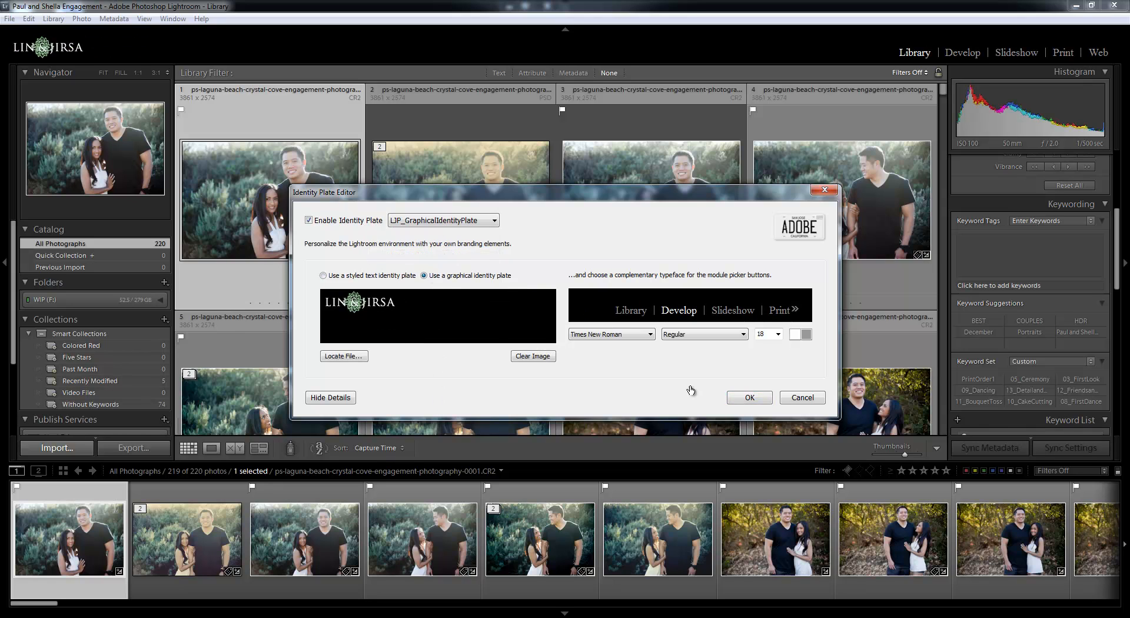
left_click(756, 399)
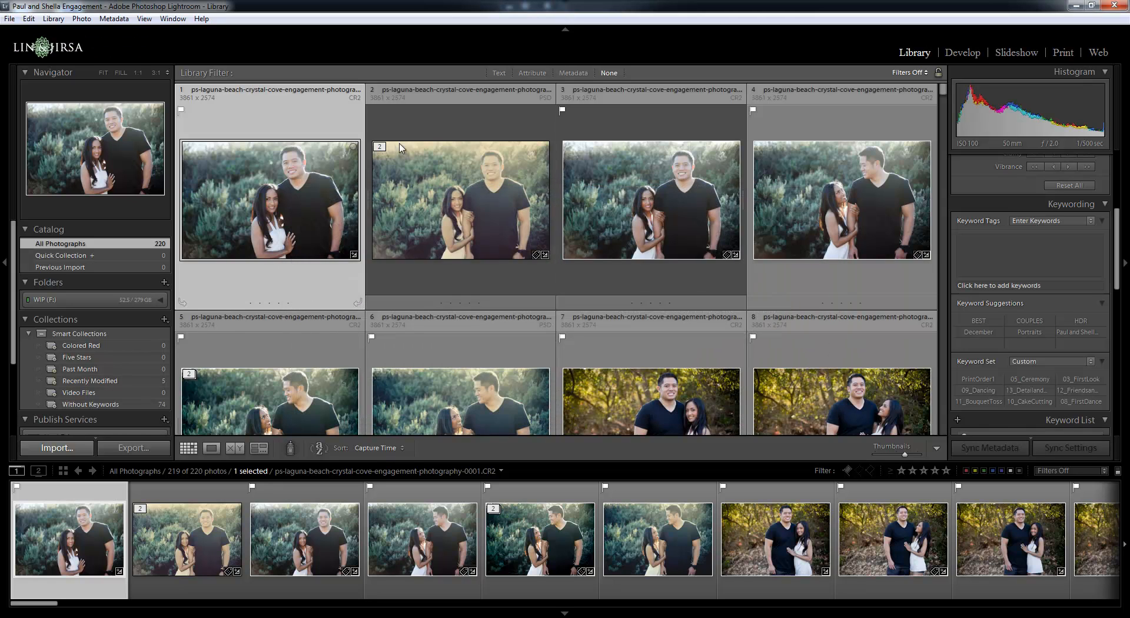